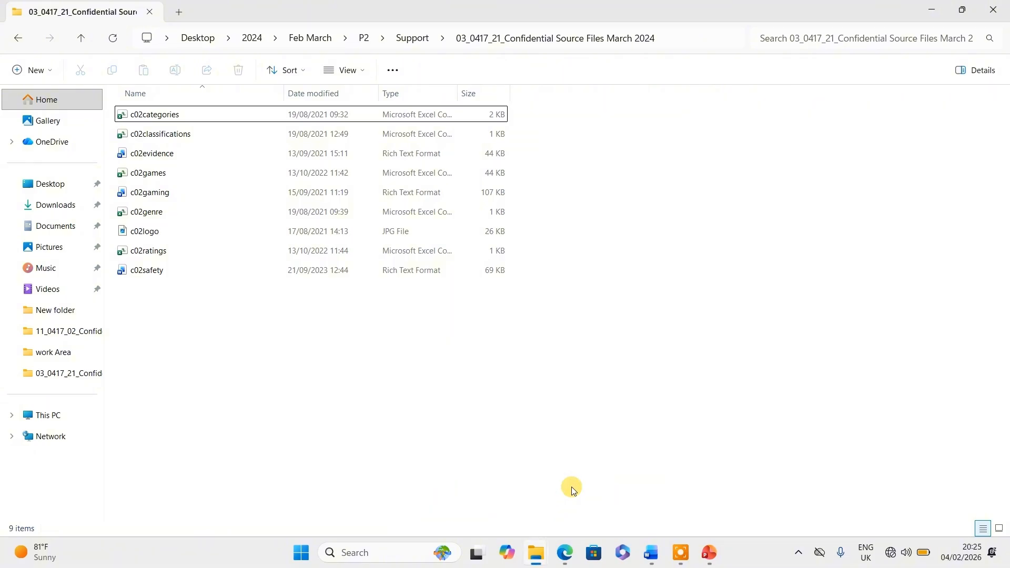
Step: Review question 22 in the question paper, open c02ratings from the source files folder, and dismiss the data-loss notice
{"action": "left_click", "coordinate": [572, 556]}
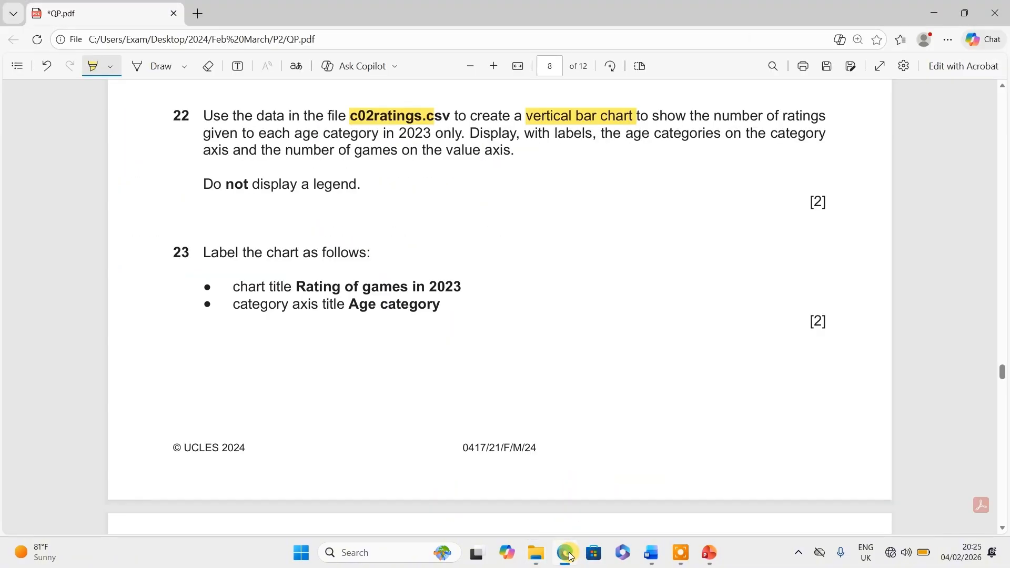
{"action": "left_click", "coordinate": [572, 556]}
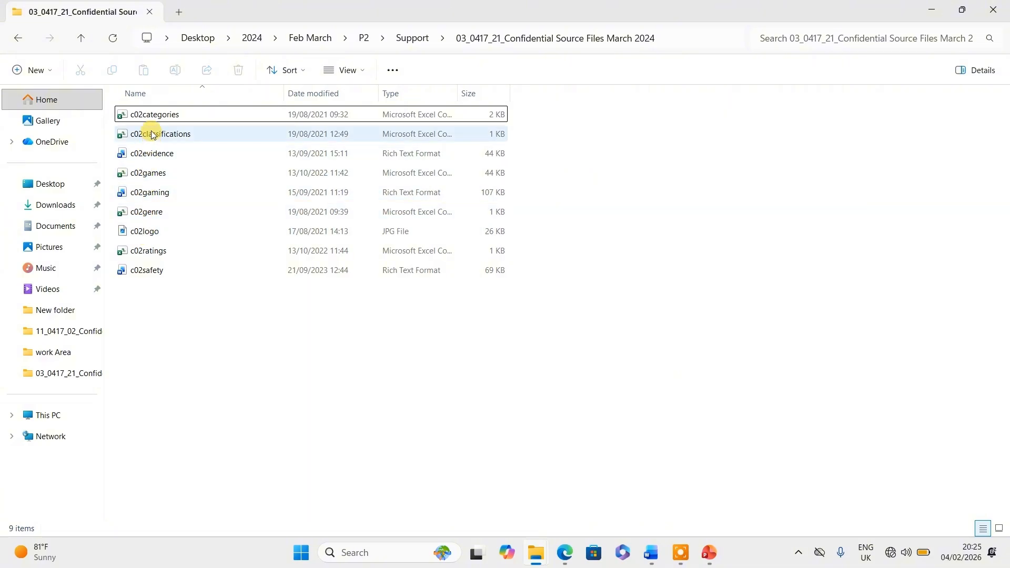
{"action": "double_click", "coordinate": [150, 252]}
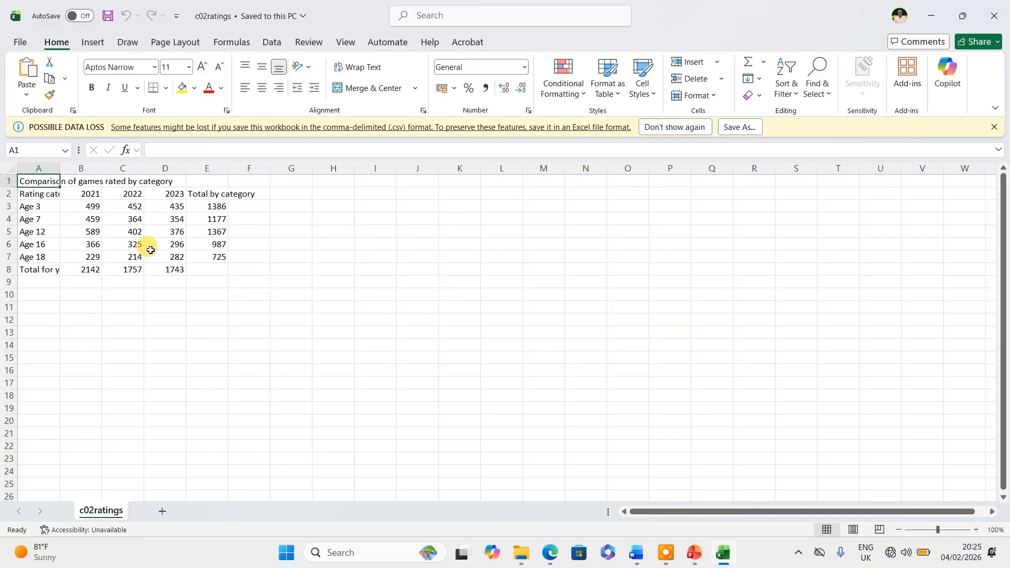
{"action": "left_click", "coordinate": [995, 127]}
Step: Auto-fit all column widths in the c02ratings sheet to their contents
{"action": "left_click", "coordinate": [12, 148]}
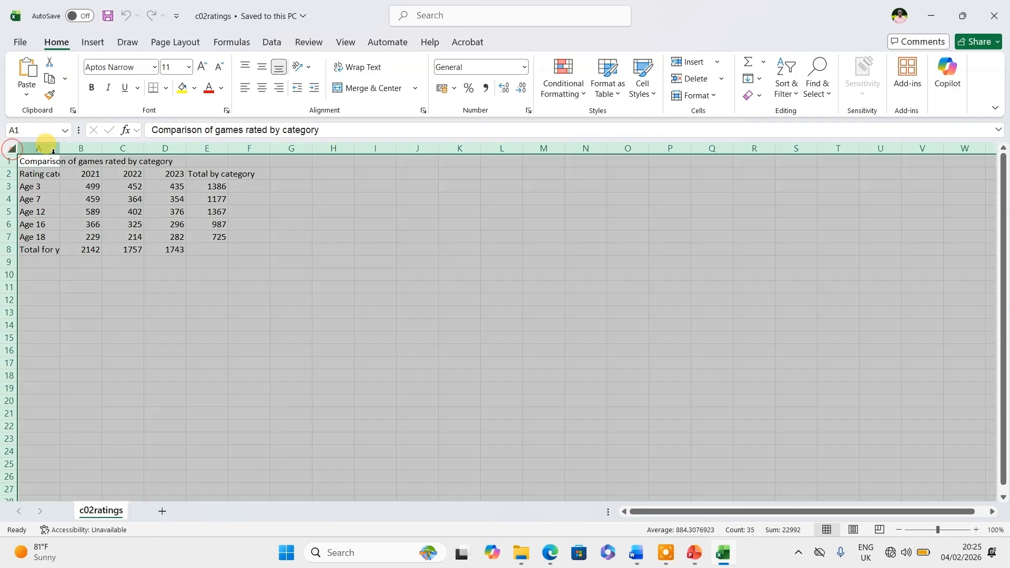
{"action": "double_click", "coordinate": [59, 151]}
{"action": "left_click", "coordinate": [294, 336]}
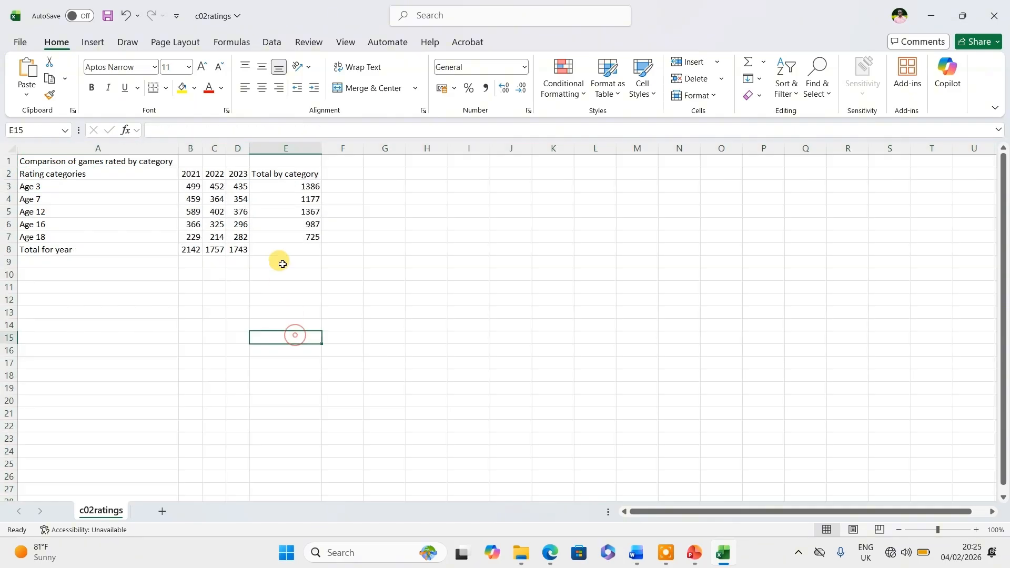
Step: Highlight "2023" in question 22 of the question paper, and select the 2023 column in the c02ratings sheet
{"action": "left_click", "coordinate": [550, 552]}
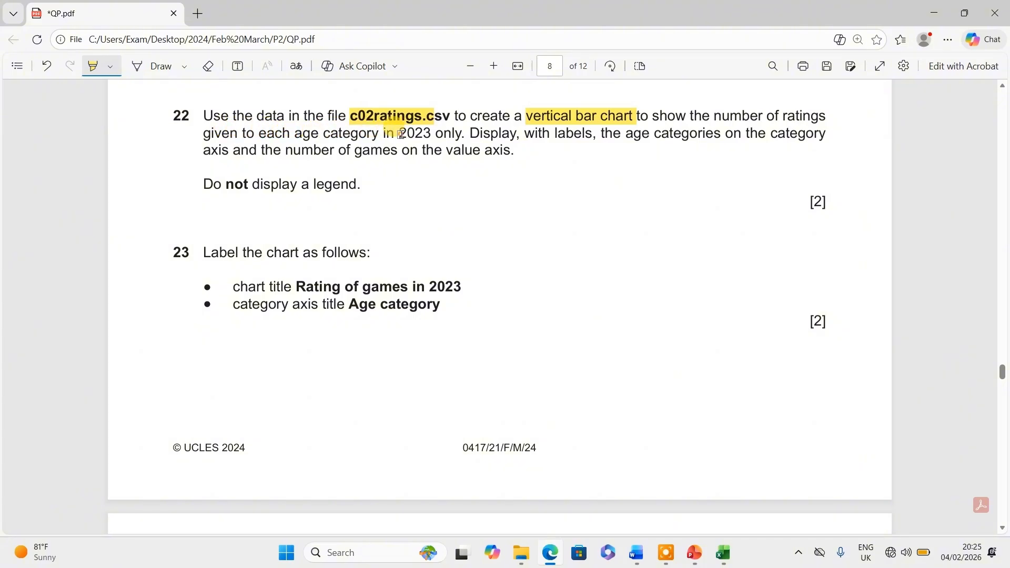
{"action": "left_click_drag", "start_coordinate": [427, 133], "coordinate": [432, 133]}
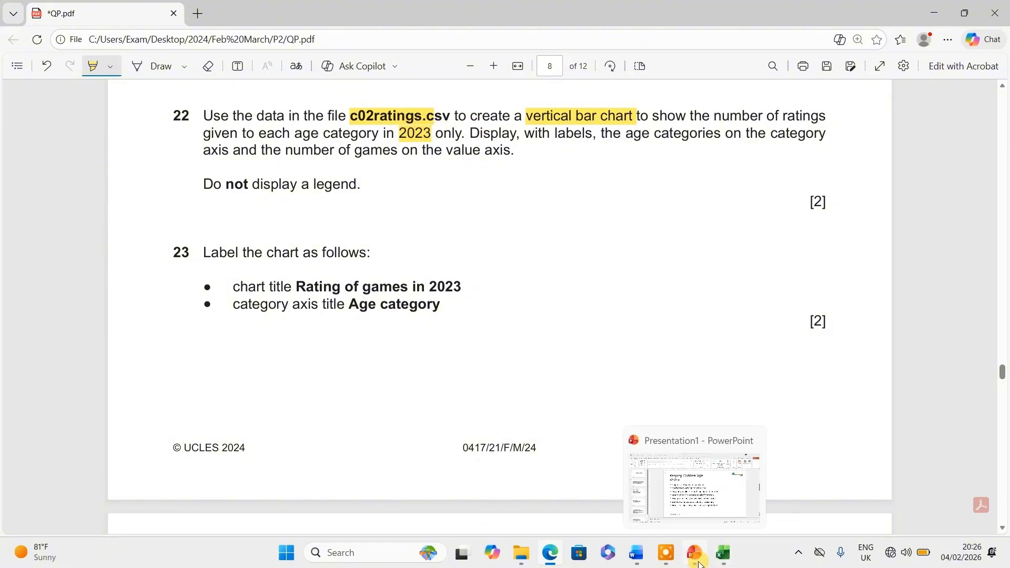
{"action": "mouse_move", "coordinate": [727, 562]}
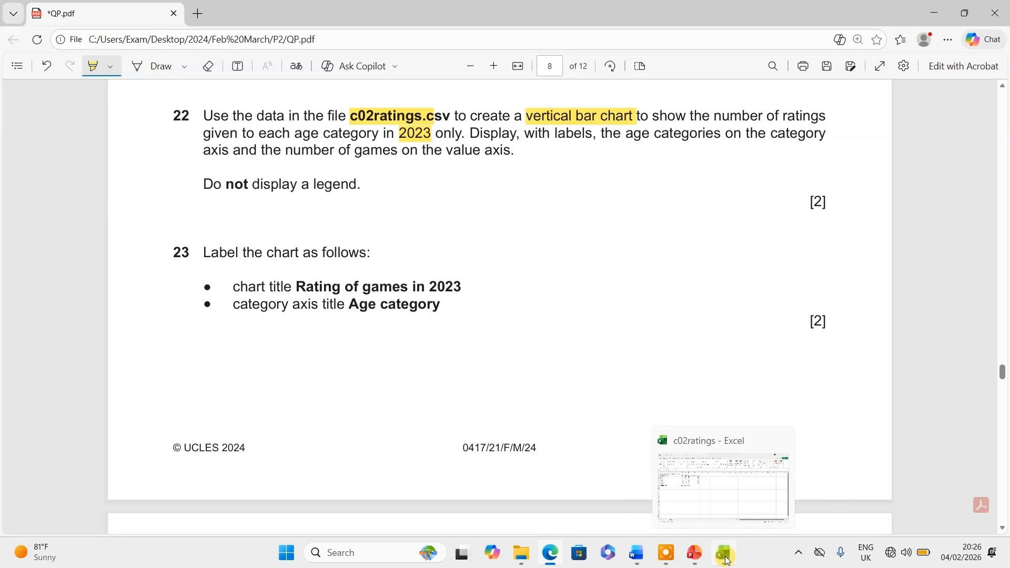
{"action": "left_click", "coordinate": [727, 562]}
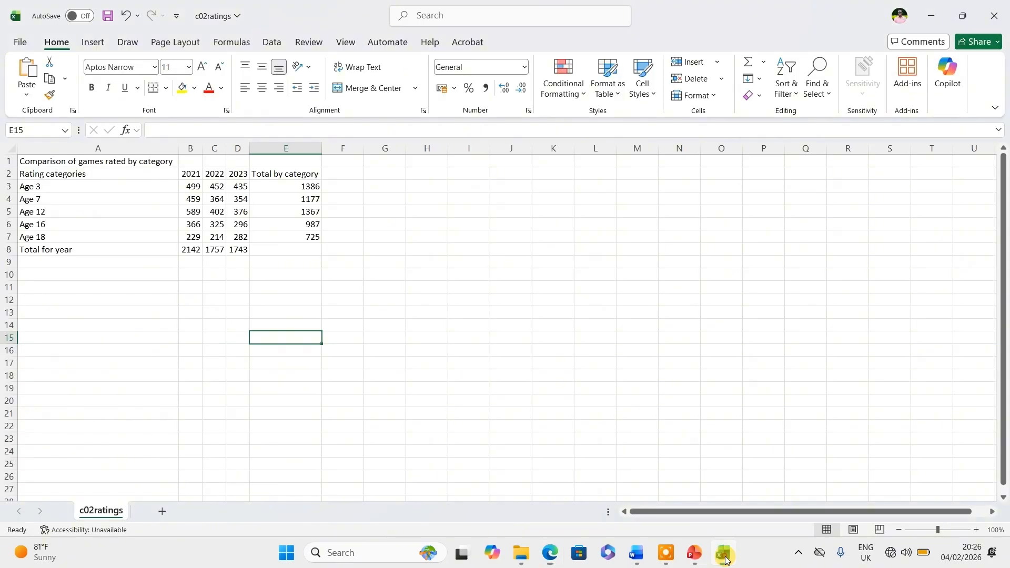
{"action": "left_click", "coordinate": [239, 148]}
Step: Highlight "ratings" and "each age category in" in question 22, checking the wording against the 2023 data in the spreadsheet
{"action": "left_click", "coordinate": [549, 552]}
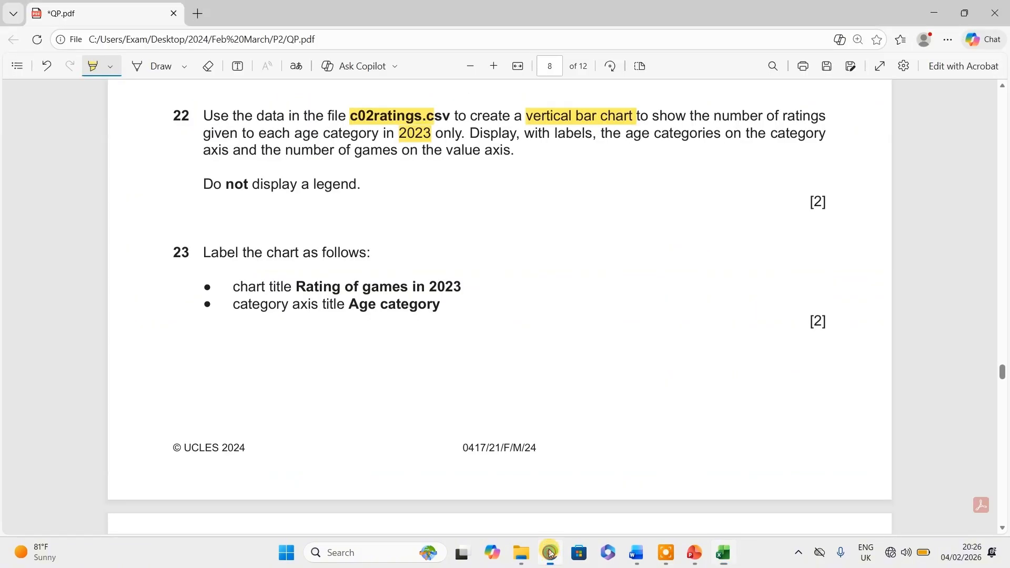
{"action": "left_click_drag", "start_coordinate": [566, 135], "coordinate": [582, 138]}
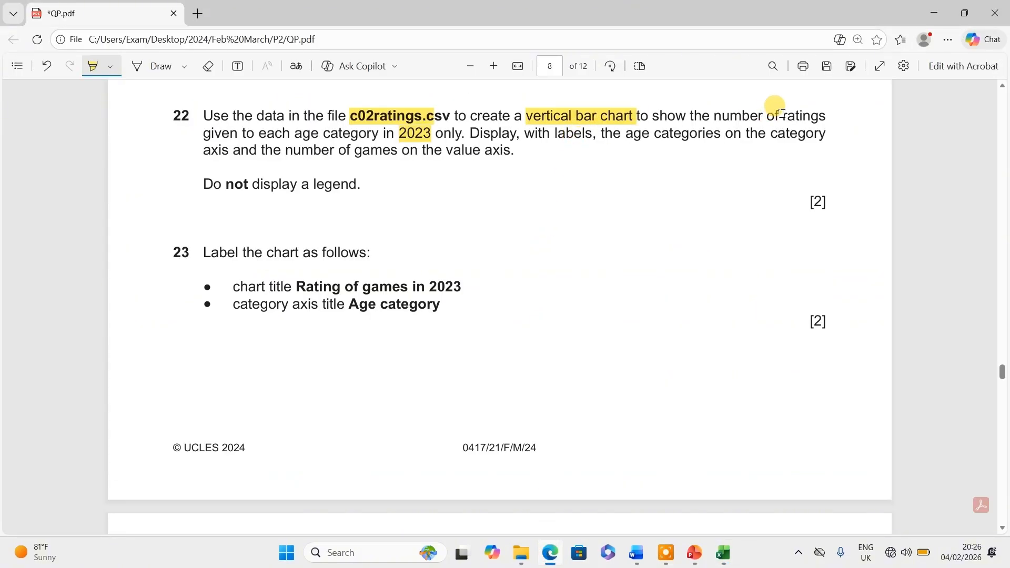
{"action": "left_click_drag", "start_coordinate": [783, 114], "coordinate": [830, 117]}
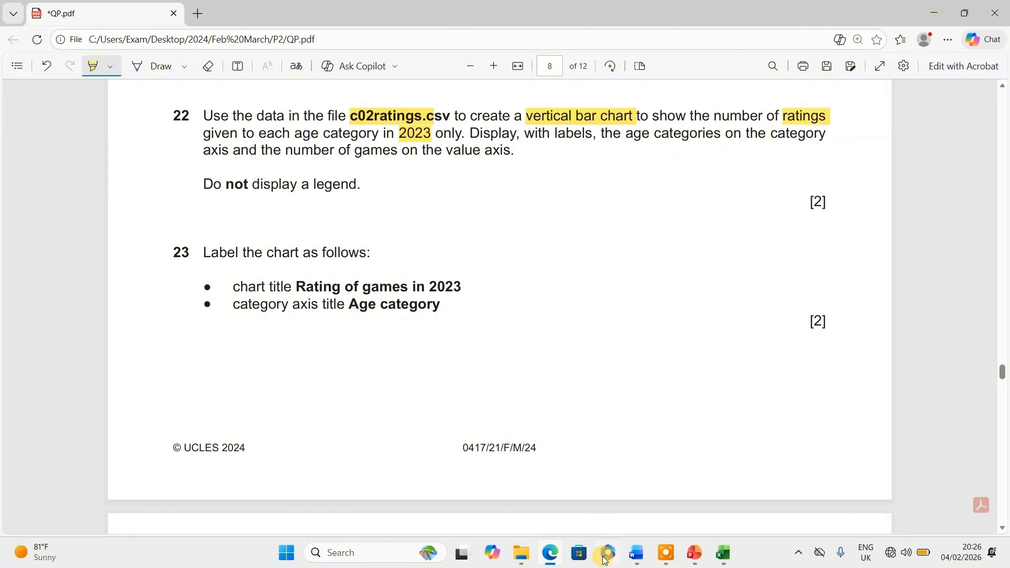
{"action": "left_click", "coordinate": [551, 559]}
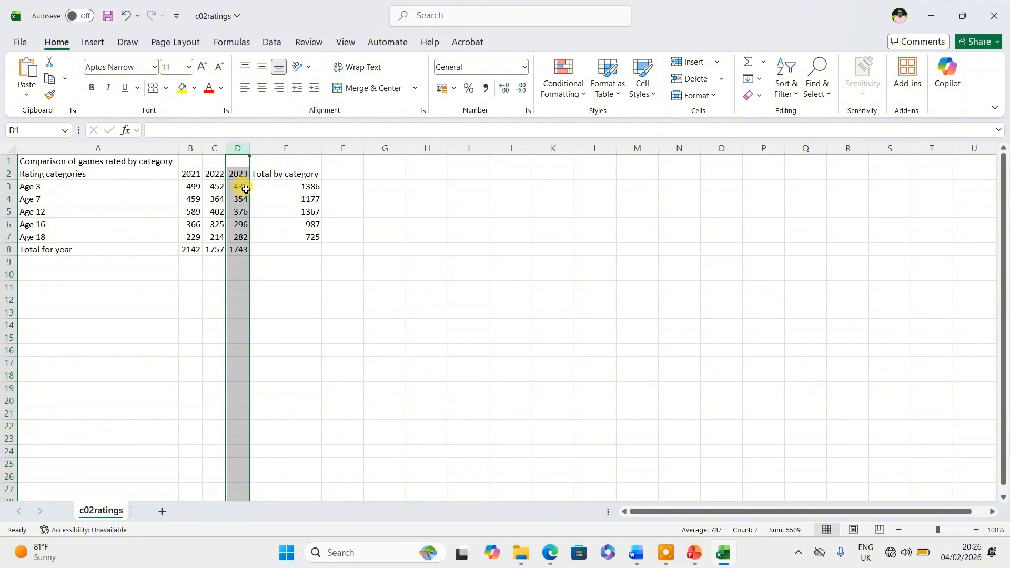
{"action": "left_click", "coordinate": [550, 553]}
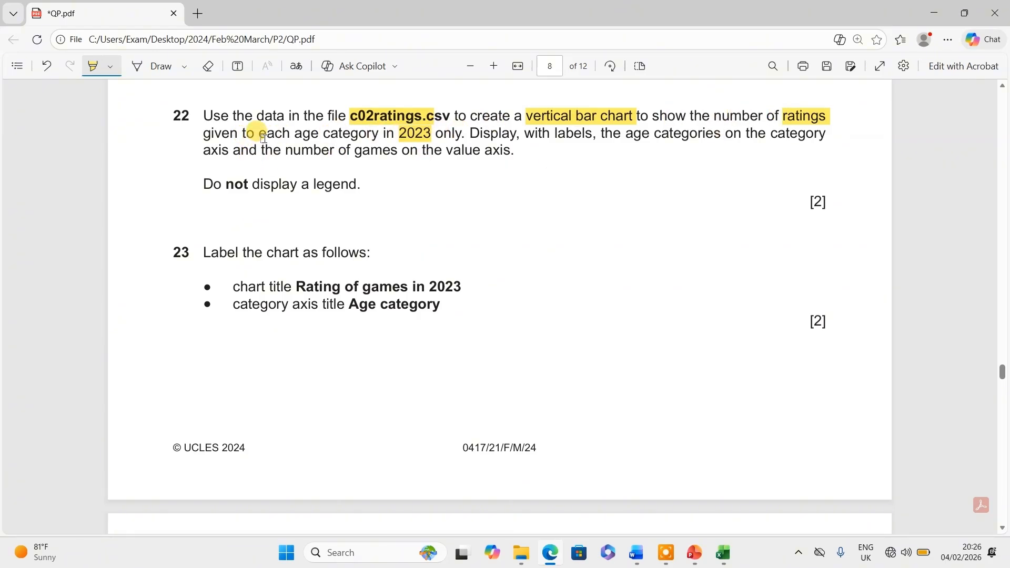
{"action": "left_click_drag", "start_coordinate": [270, 134], "coordinate": [410, 137]}
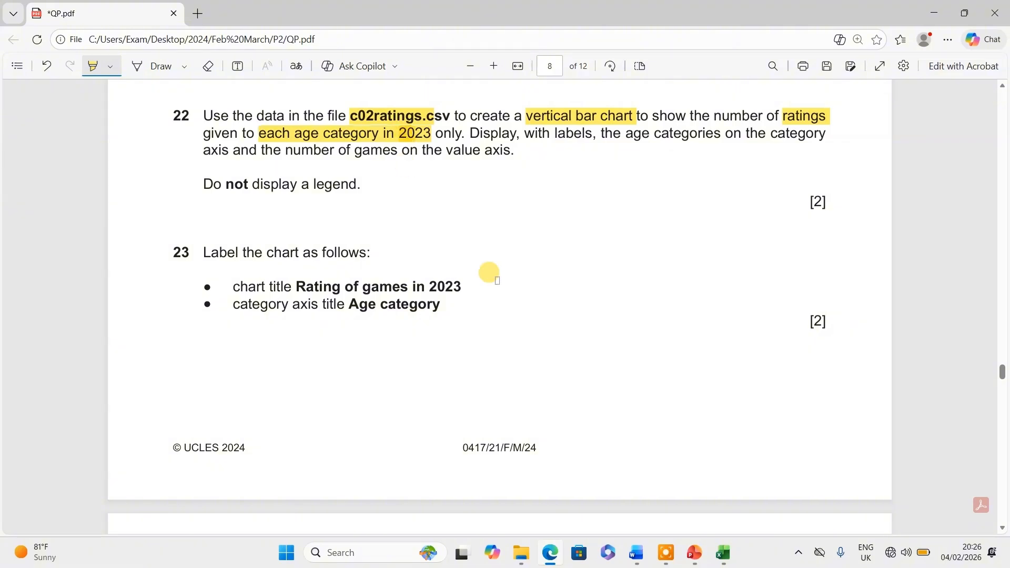
Step: Insert a clustered column chart in the c02ratings sheet from the age categories in A3:A7 and the 2023 values in D3:D7
{"action": "left_click", "coordinate": [693, 555]}
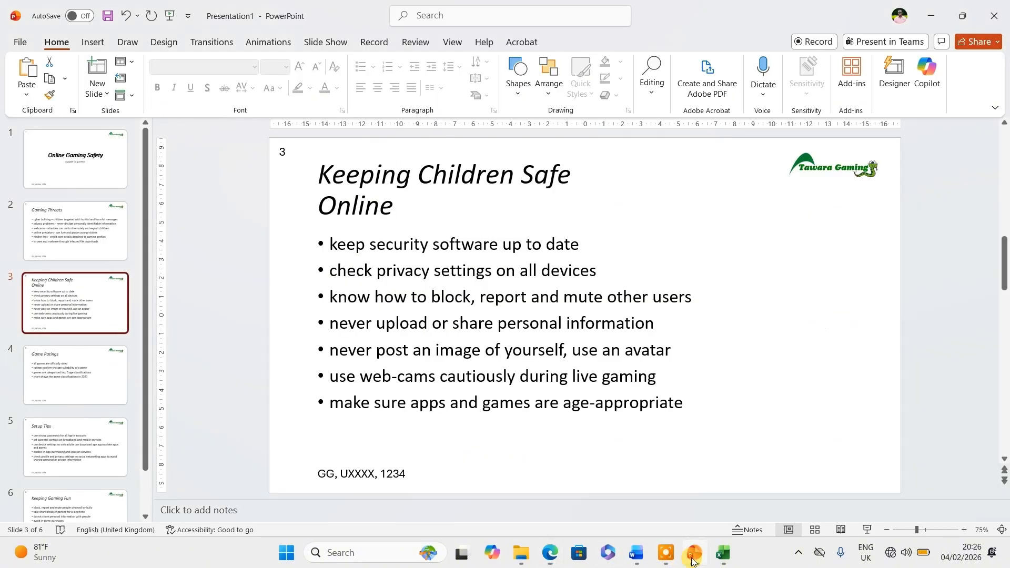
{"action": "left_click", "coordinate": [723, 555]}
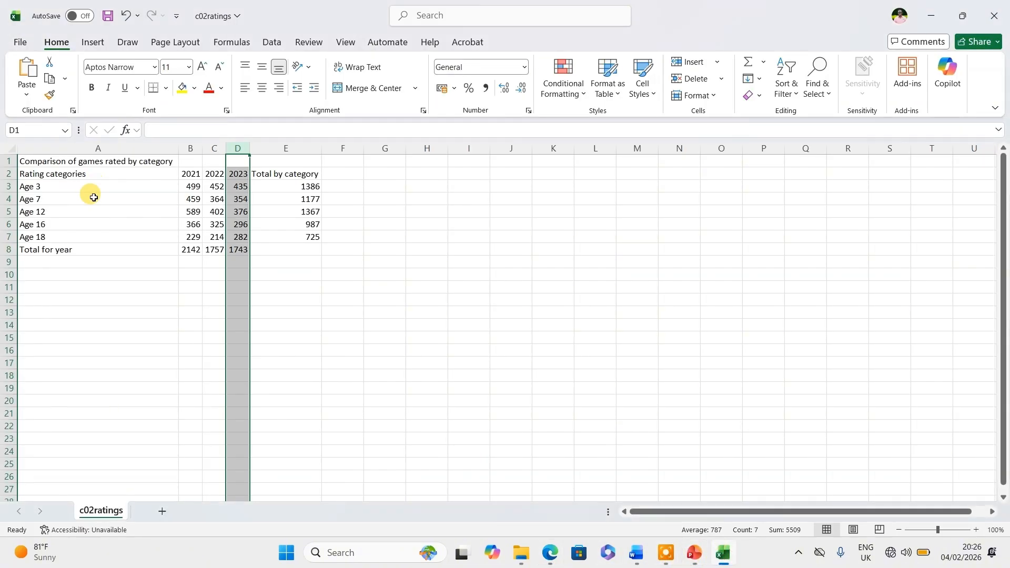
{"action": "left_click", "coordinate": [53, 198]}
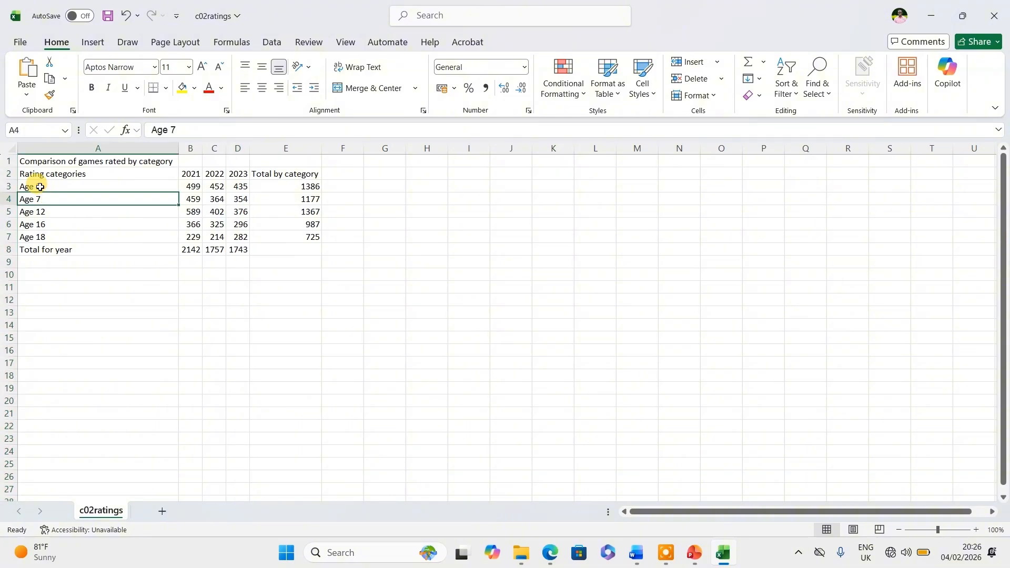
{"action": "left_click_drag", "start_coordinate": [39, 186], "coordinate": [43, 236]}
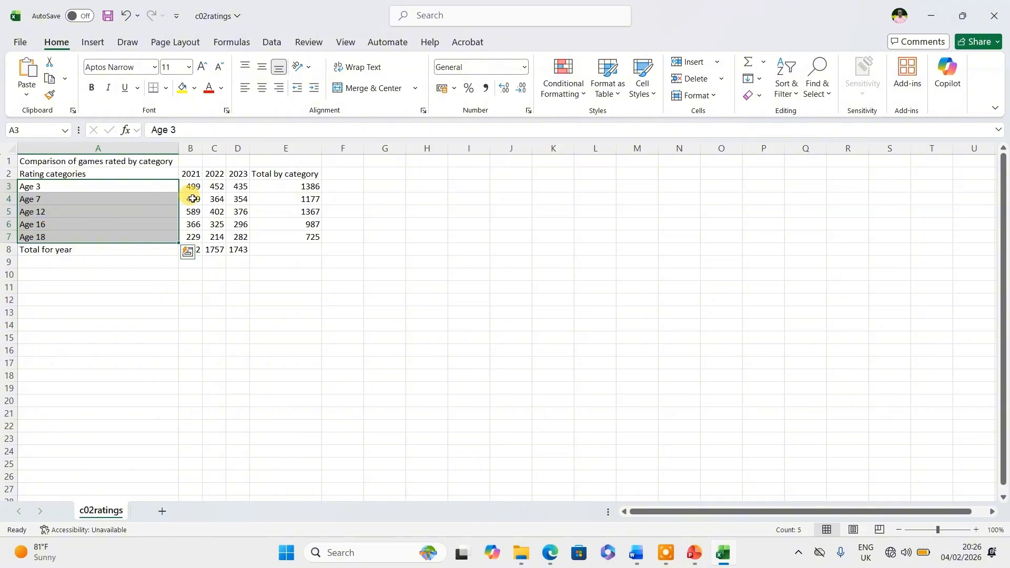
{"action": "left_click_drag", "start_coordinate": [238, 187], "coordinate": [242, 234]}
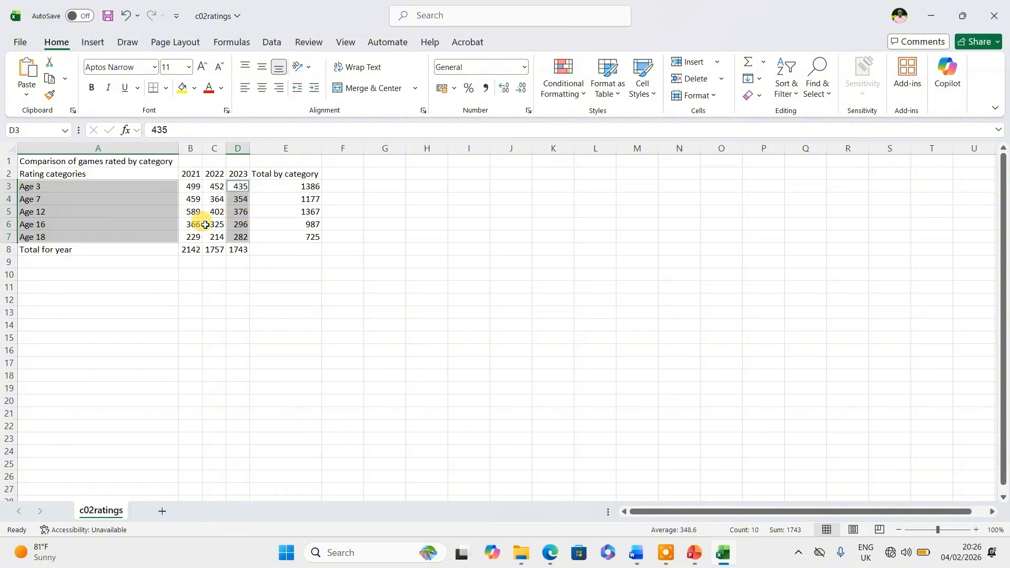
{"action": "left_click", "coordinate": [94, 43]}
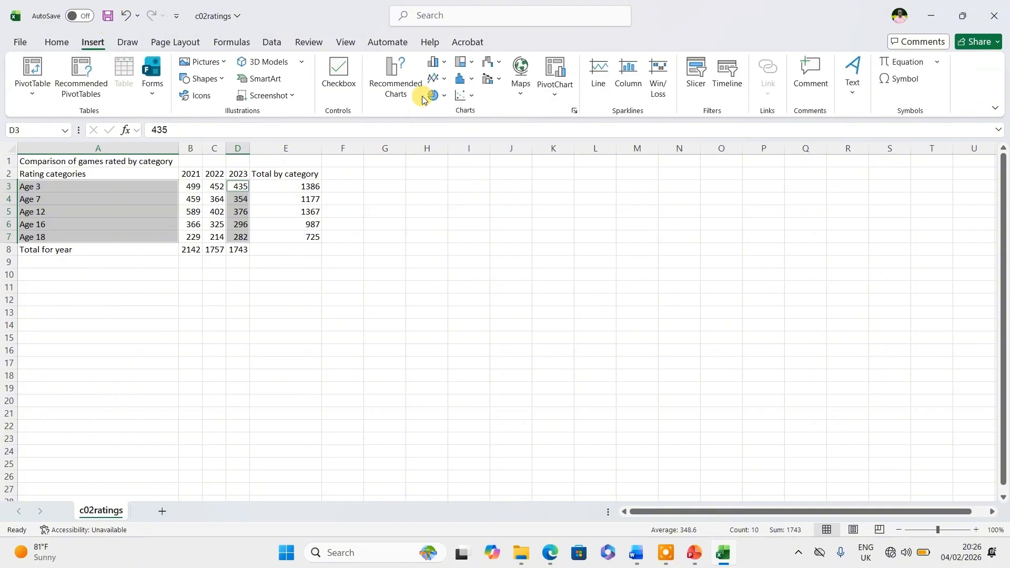
{"action": "left_click", "coordinate": [397, 84]}
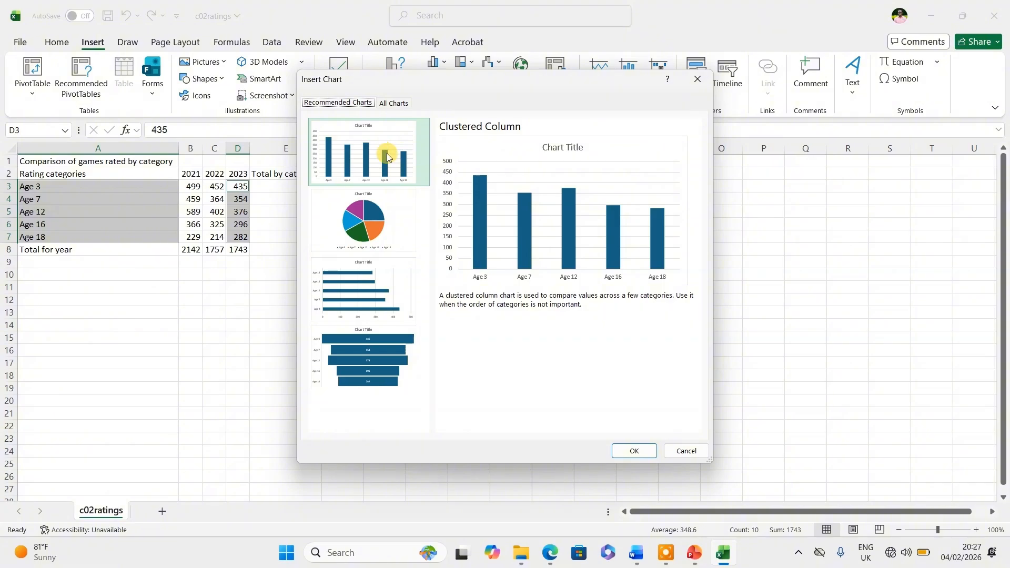
{"action": "left_click", "coordinate": [381, 153]}
{"action": "left_click", "coordinate": [633, 451]}
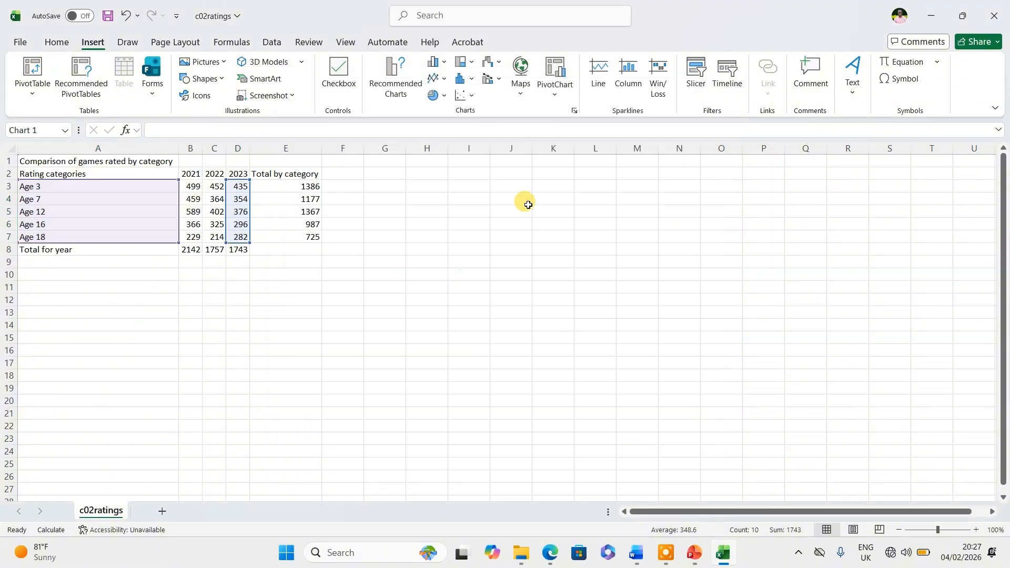
Step: Enlarge the column chart and move it upward beside the data table
{"action": "key", "text": "Escape"}
{"action": "left_click_drag", "start_coordinate": [666, 421], "coordinate": [771, 484]}
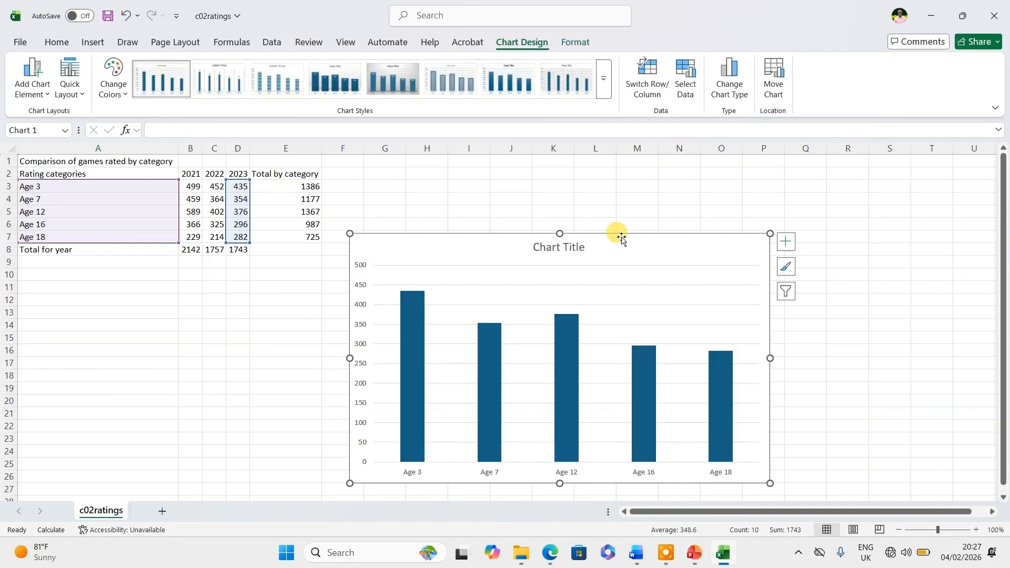
{"action": "left_click_drag", "start_coordinate": [621, 238], "coordinate": [626, 196]}
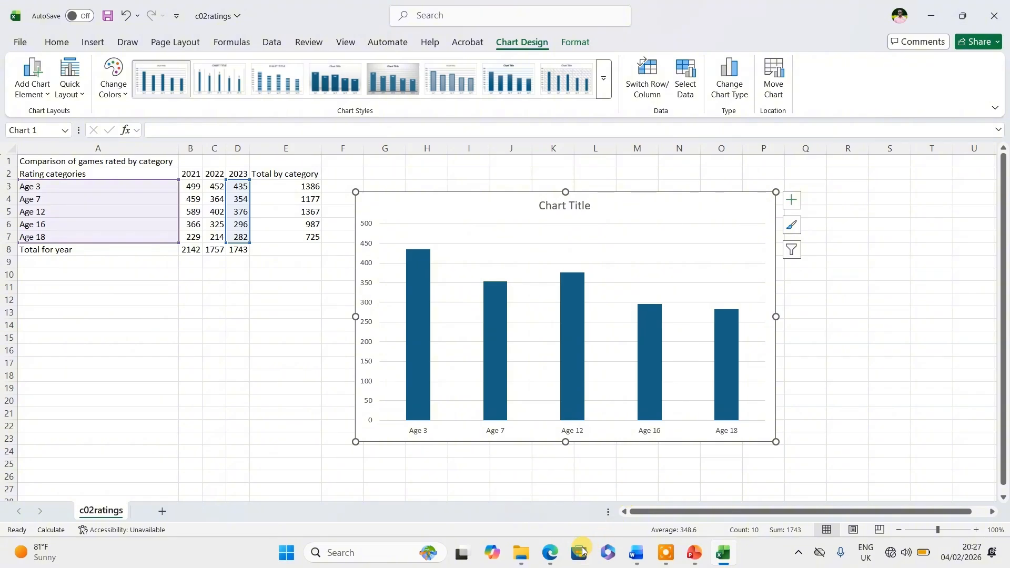
Step: Compare the chart's category and value axes with the label and legend requirements of question 22 in the question paper
{"action": "left_click", "coordinate": [553, 553]}
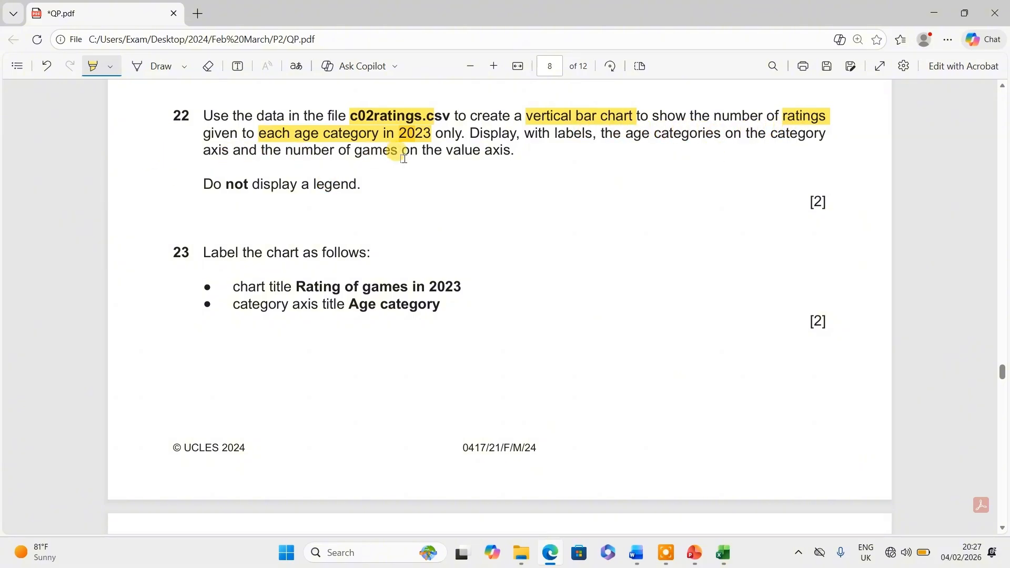
{"action": "left_click", "coordinate": [725, 553]}
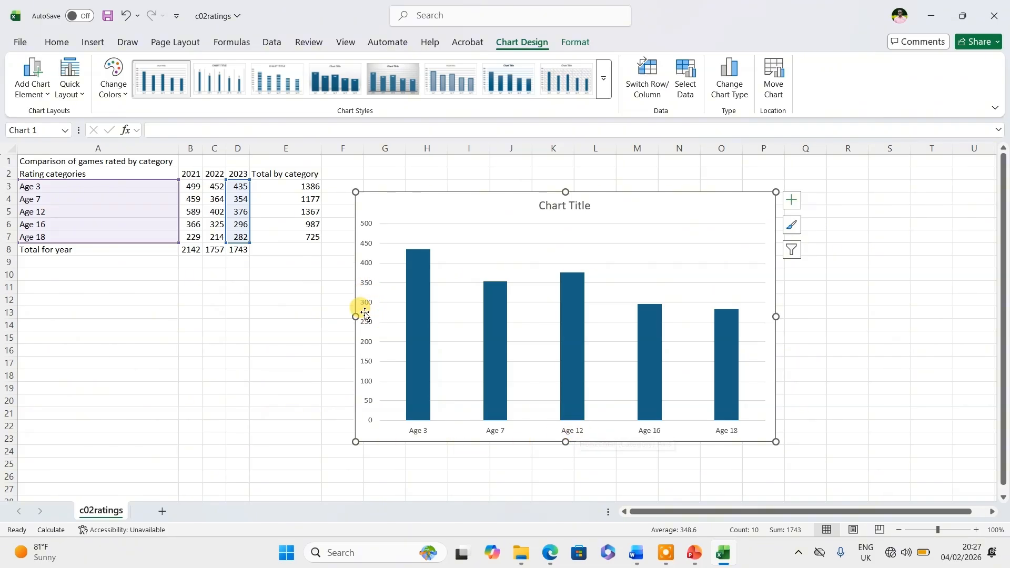
{"action": "left_click", "coordinate": [551, 553]}
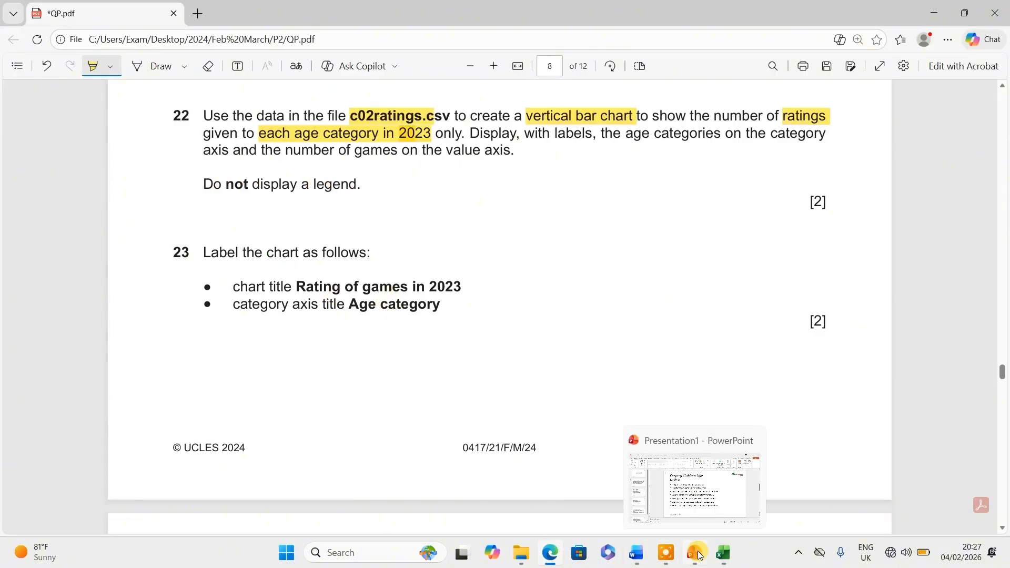
{"action": "left_click", "coordinate": [723, 553]}
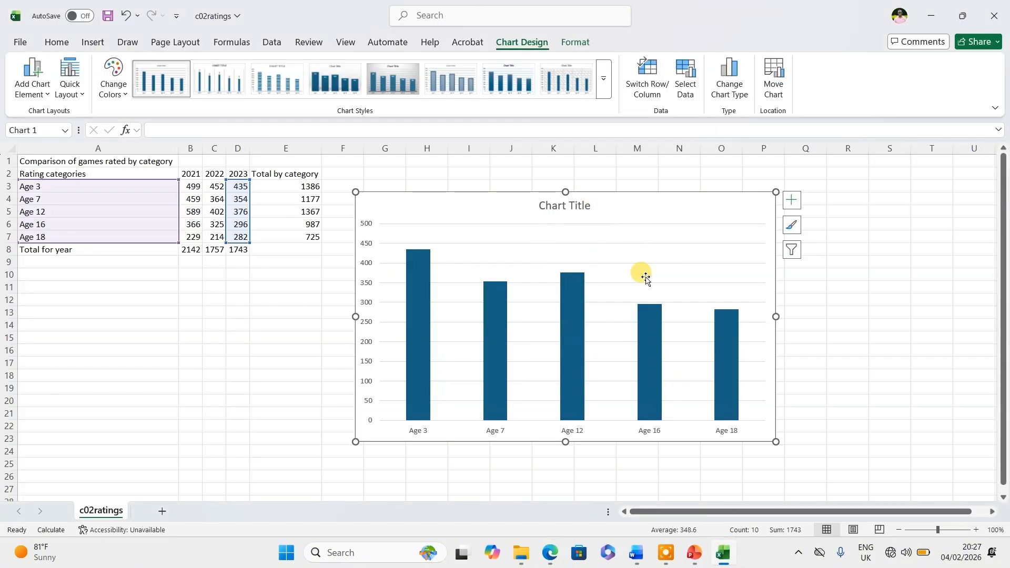
{"action": "left_click", "coordinate": [550, 553]}
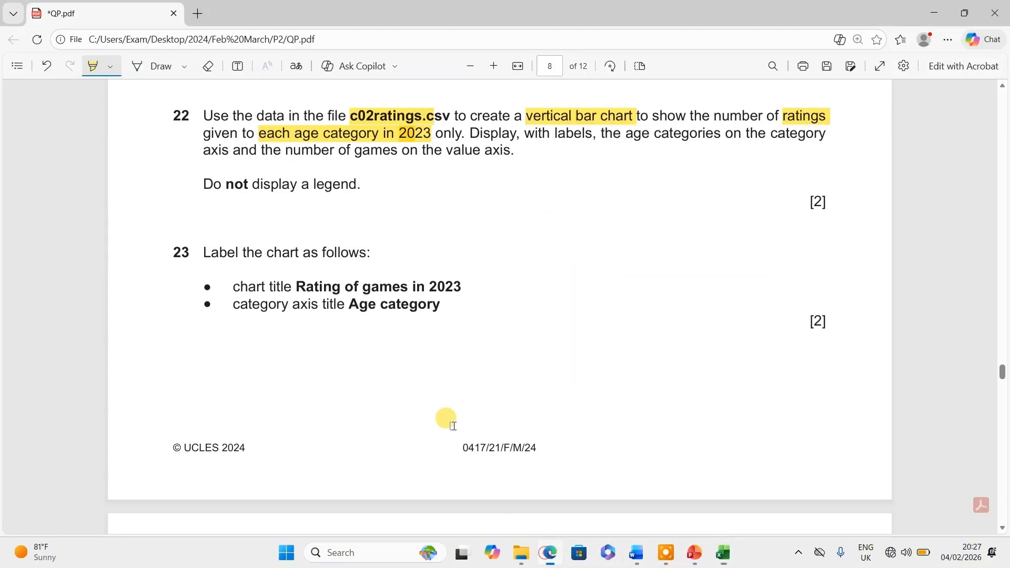
Step: Copy the chart title "Rating of games in 2023" from question 23 and paste it over the placeholder chart title in Excel
{"action": "scroll", "coordinate": [326, 247], "scroll_direction": "down", "scroll_amount": 2}
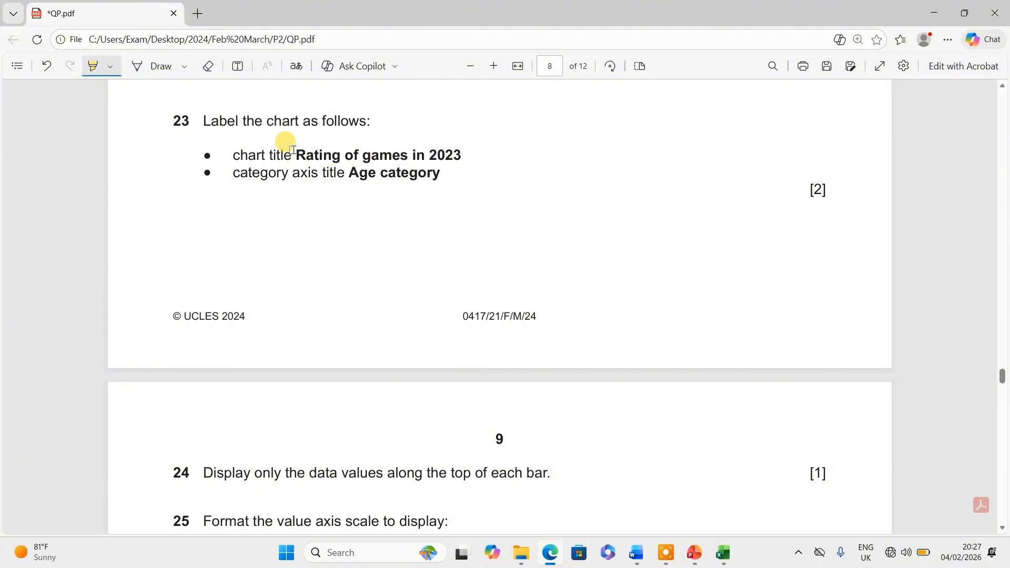
{"action": "left_click", "coordinate": [111, 67]}
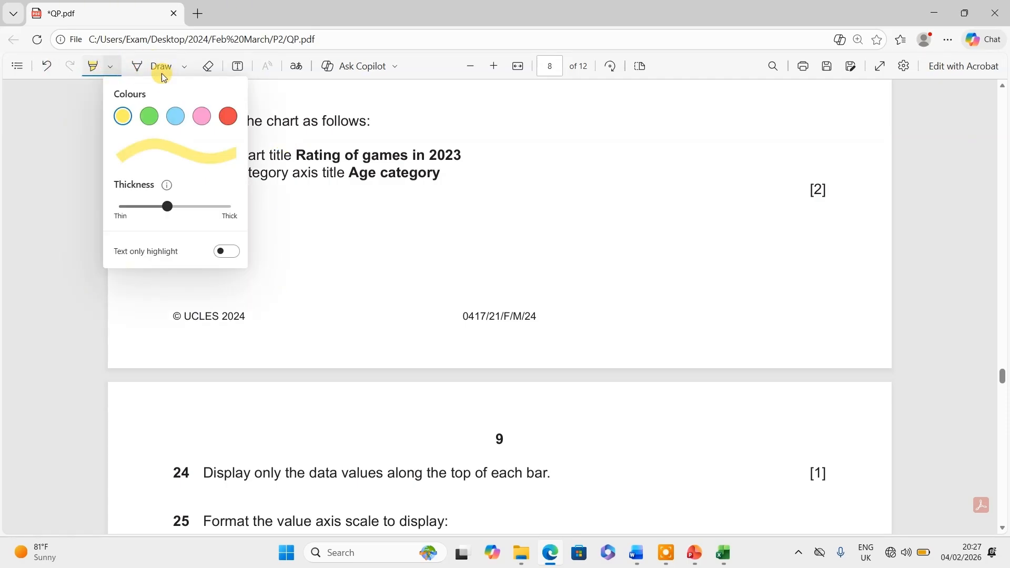
{"action": "left_click", "coordinate": [507, 241]}
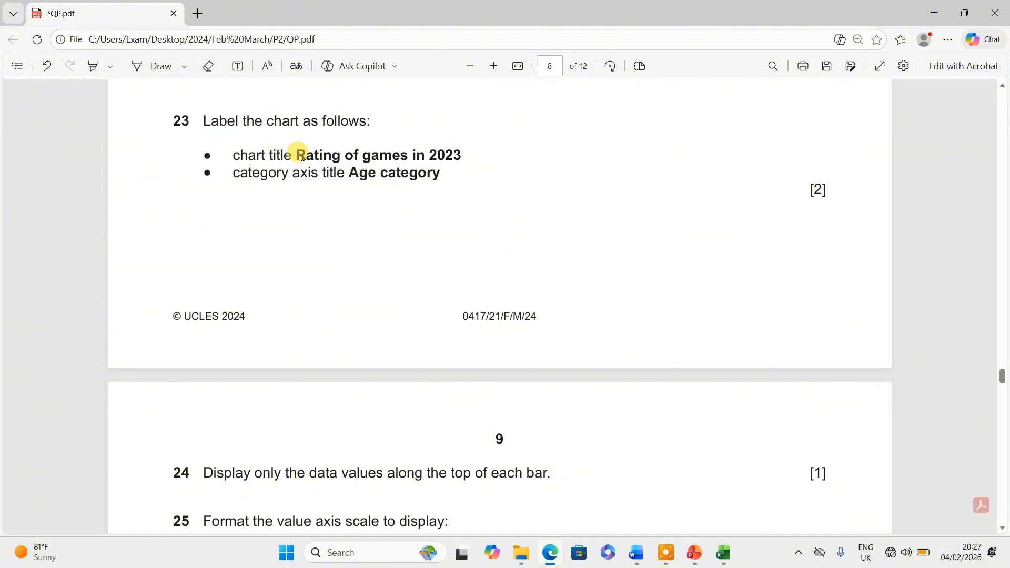
{"action": "left_click_drag", "start_coordinate": [295, 154], "coordinate": [443, 173]}
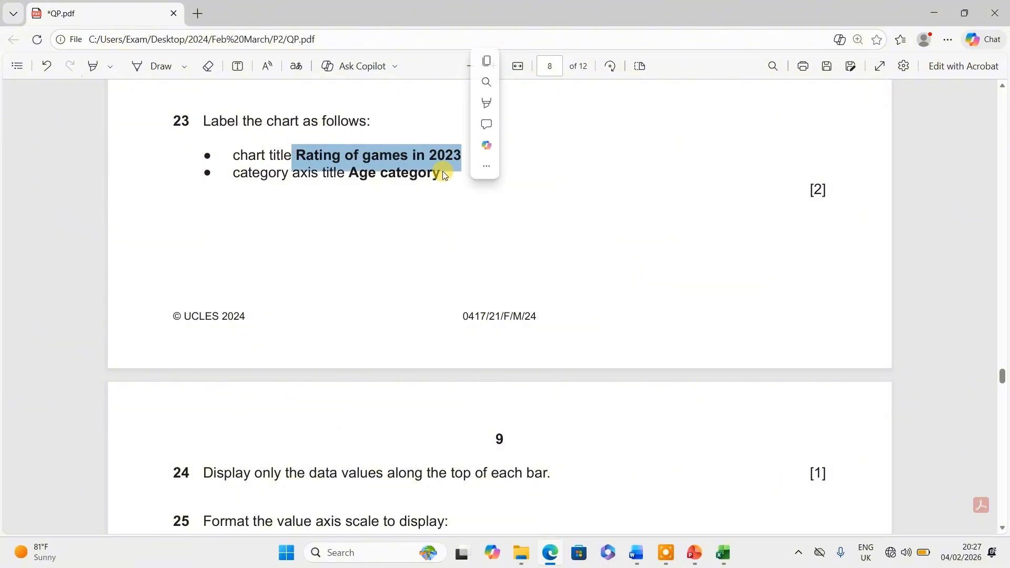
{"action": "right_click", "coordinate": [409, 156]}
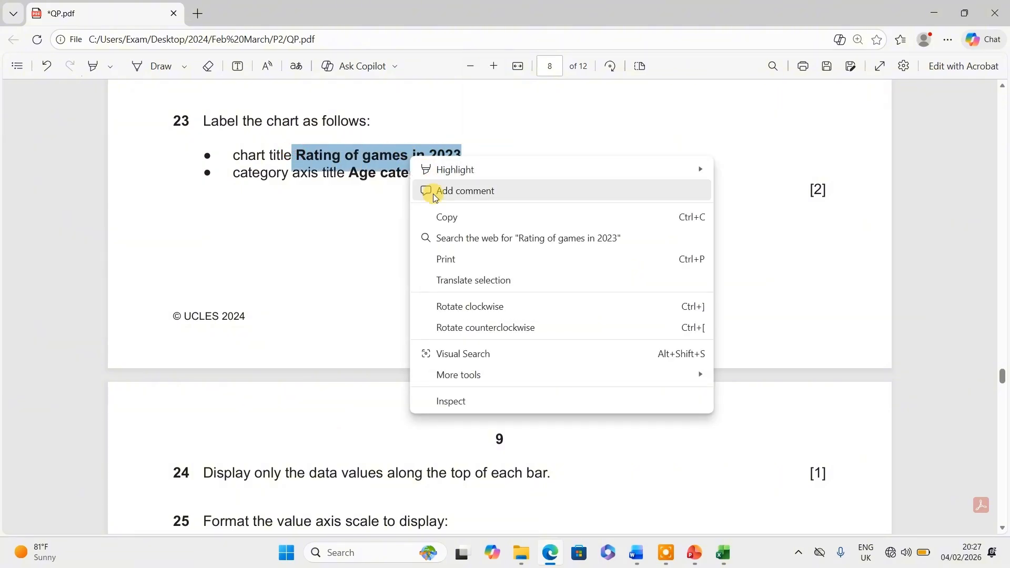
{"action": "left_click", "coordinate": [444, 217]}
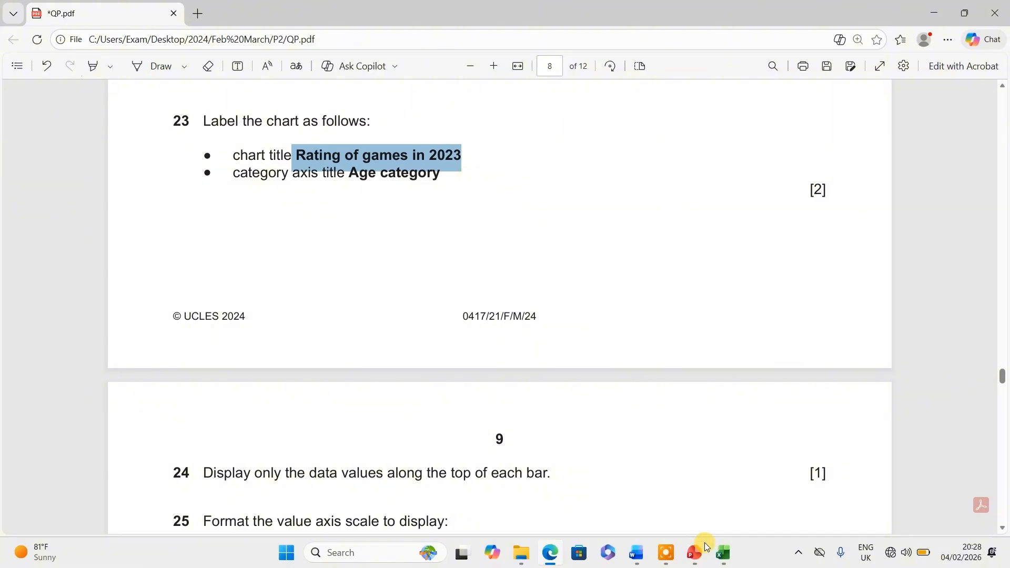
{"action": "left_click", "coordinate": [724, 553]}
{"action": "left_click", "coordinate": [548, 207]}
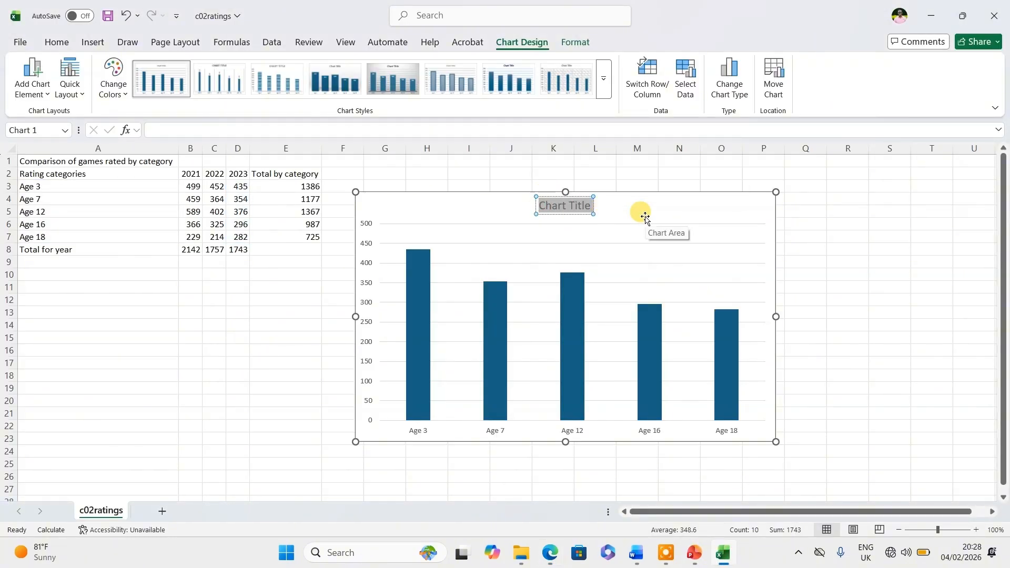
{"action": "key", "text": "ctrl+v"}
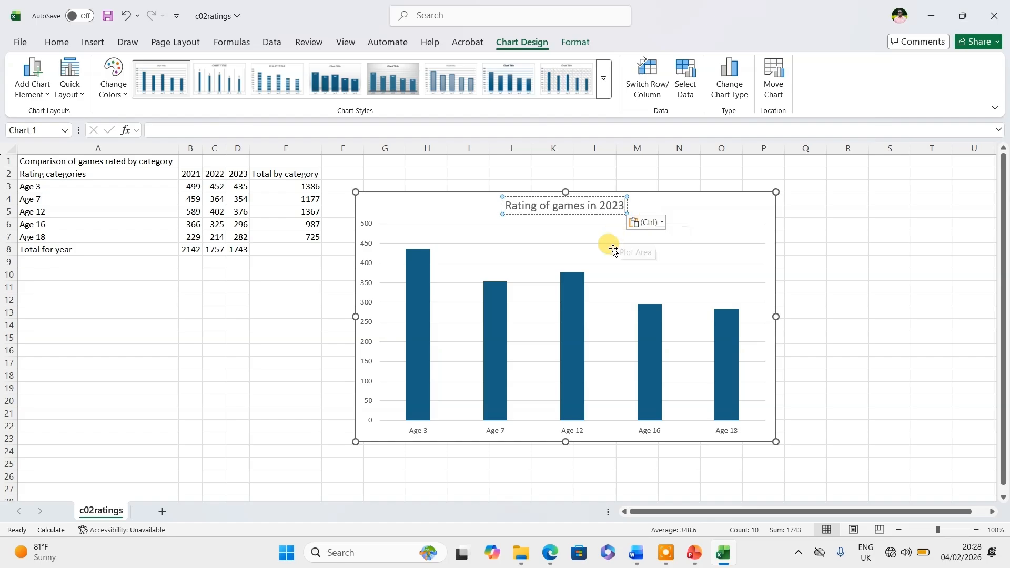
Step: Check question 23 for the axis title requirement and add axis titles to the column chart in Excel
{"action": "left_click", "coordinate": [550, 552]}
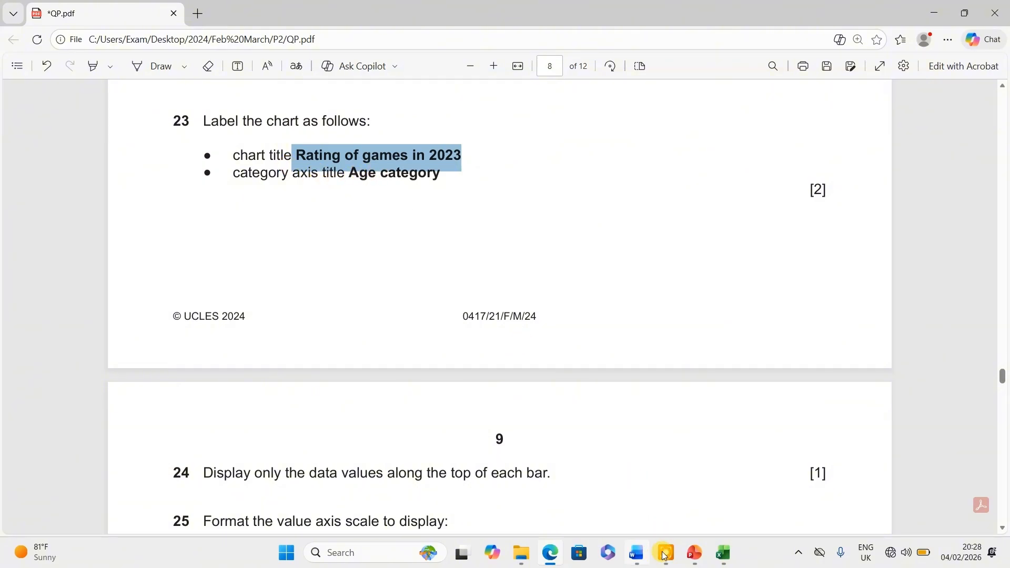
{"action": "left_click", "coordinate": [723, 552]}
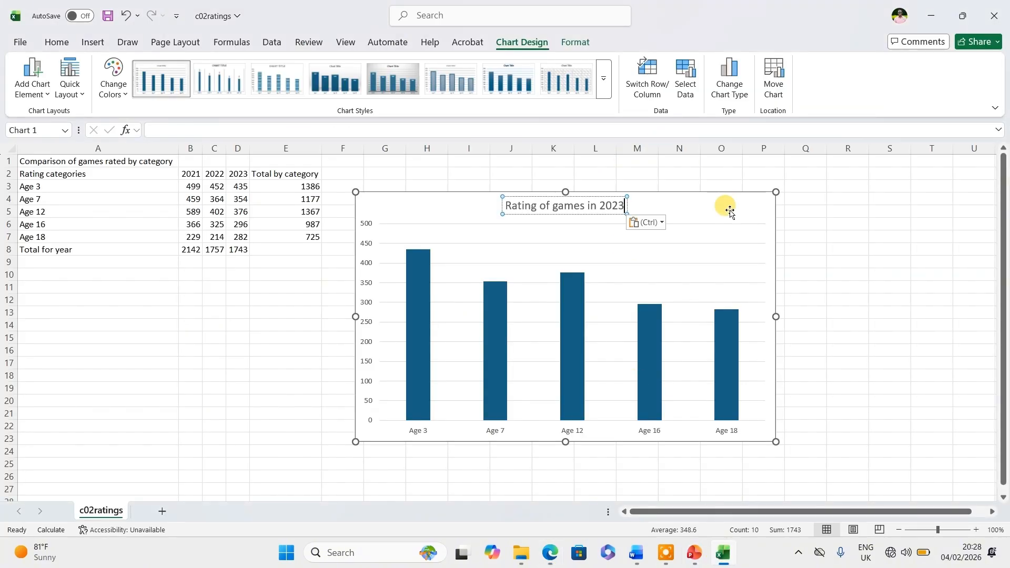
{"action": "left_click", "coordinate": [773, 205]}
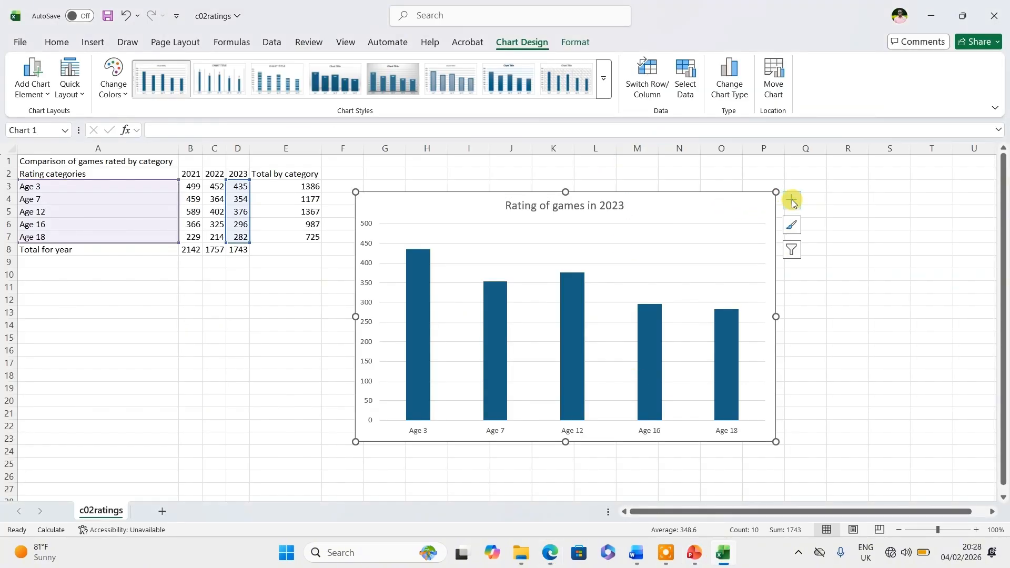
{"action": "left_click", "coordinate": [792, 202]}
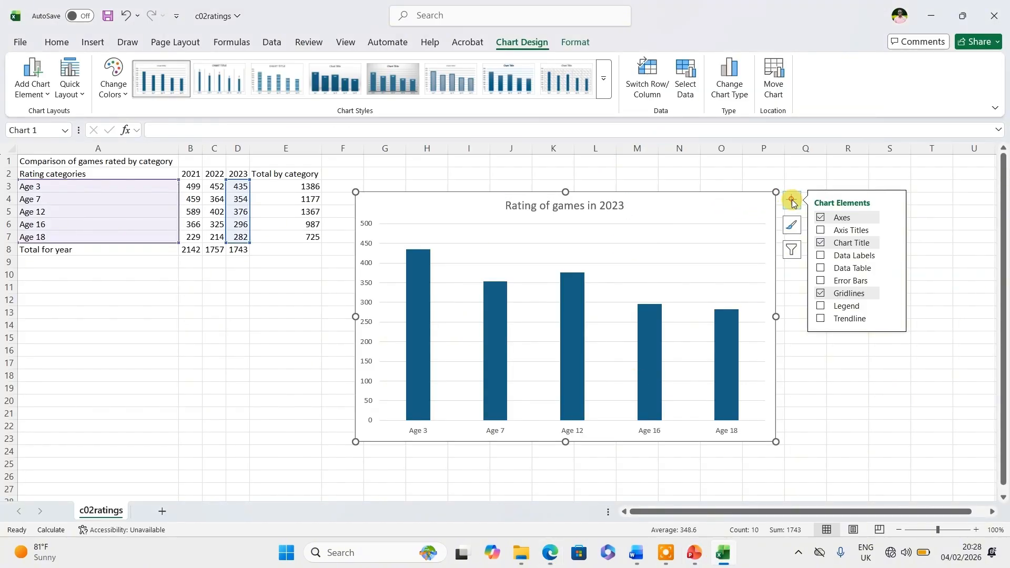
{"action": "left_click", "coordinate": [821, 232]}
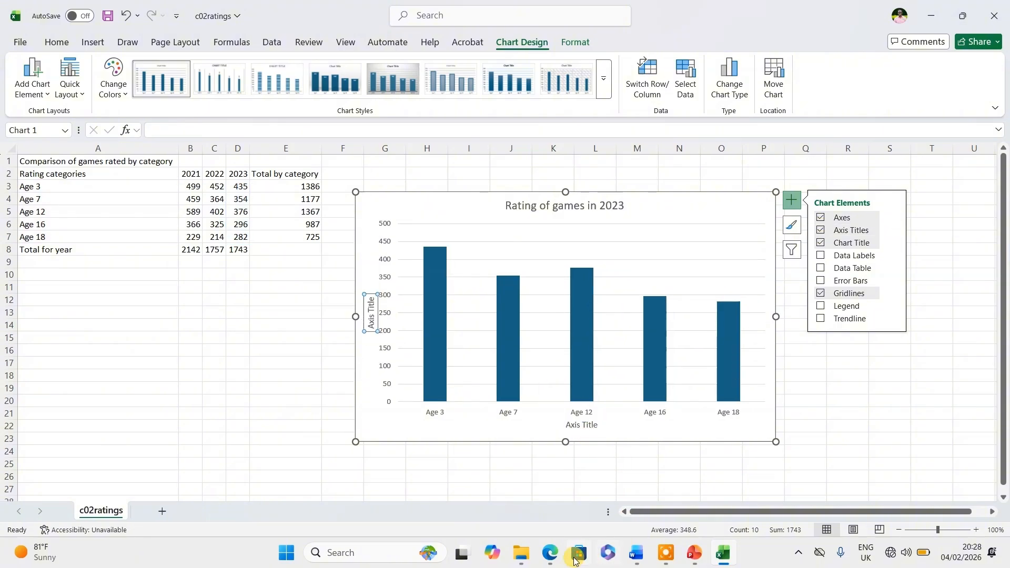
Step: Copy "Age category" from question 23 in the question paper and paste it as the chart's category axis title in Excel
{"action": "left_click", "coordinate": [550, 553]}
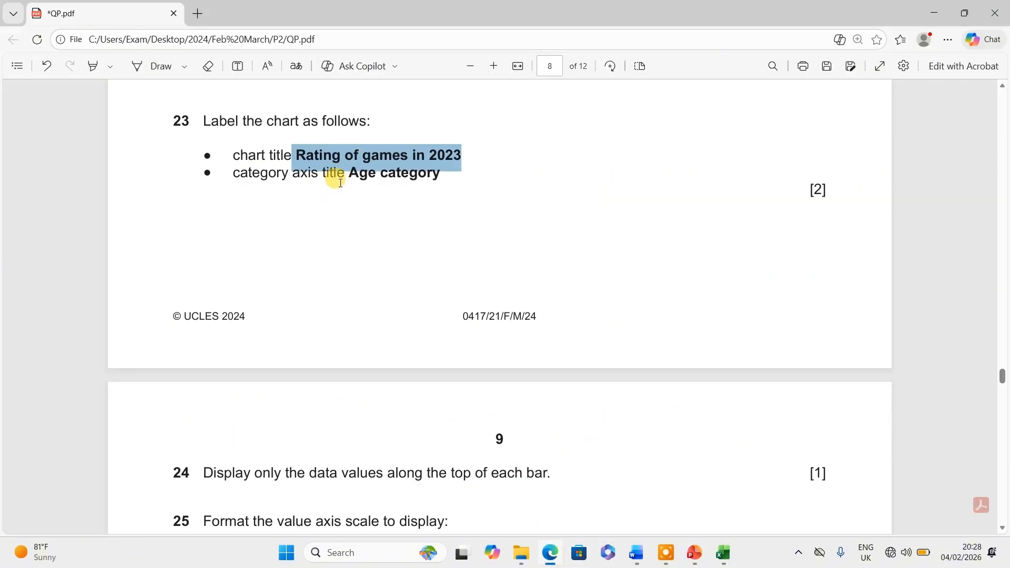
{"action": "left_click_drag", "start_coordinate": [349, 174], "coordinate": [441, 175]}
{"action": "right_click", "coordinate": [408, 173]}
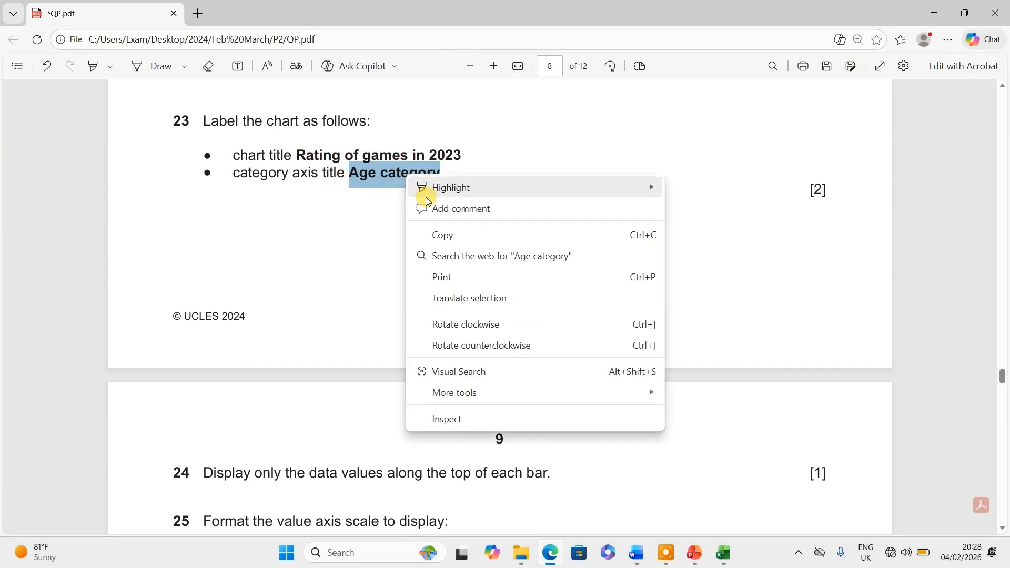
{"action": "left_click", "coordinate": [442, 233]}
{"action": "left_click", "coordinate": [721, 557]}
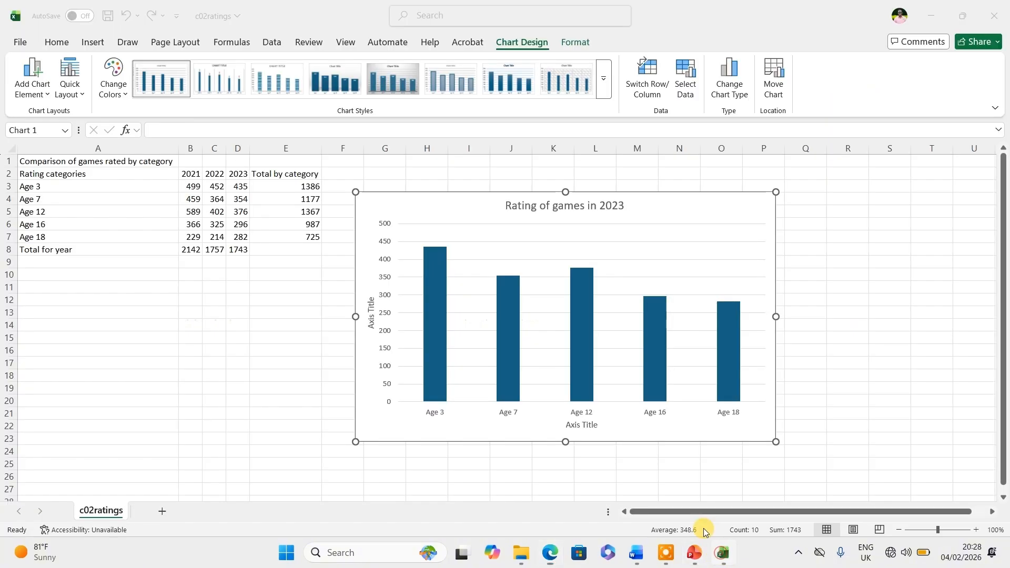
{"action": "left_click", "coordinate": [569, 423]}
{"action": "left_click_drag", "start_coordinate": [569, 424], "coordinate": [599, 422]}
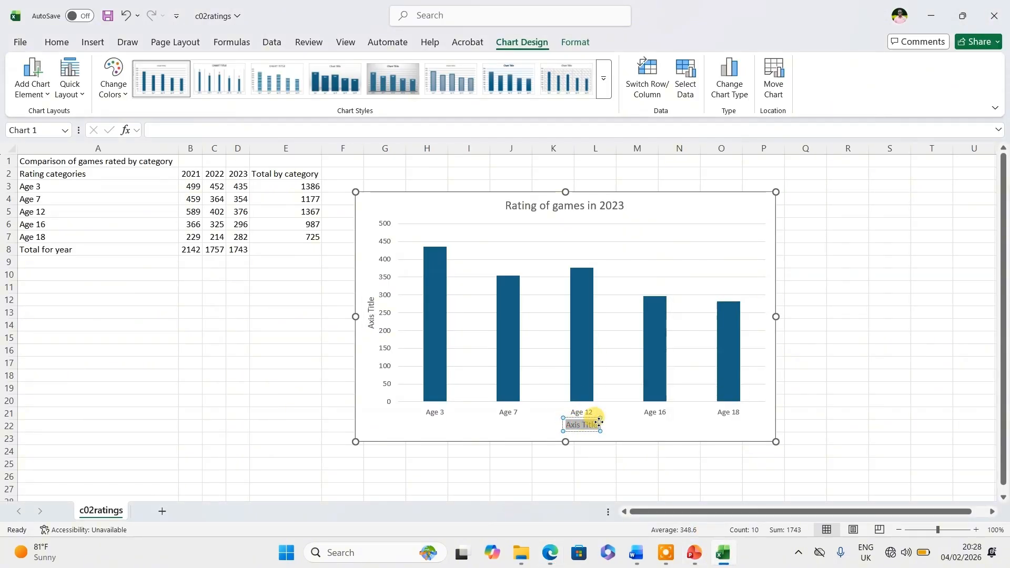
{"action": "key", "text": "ctrl+v"}
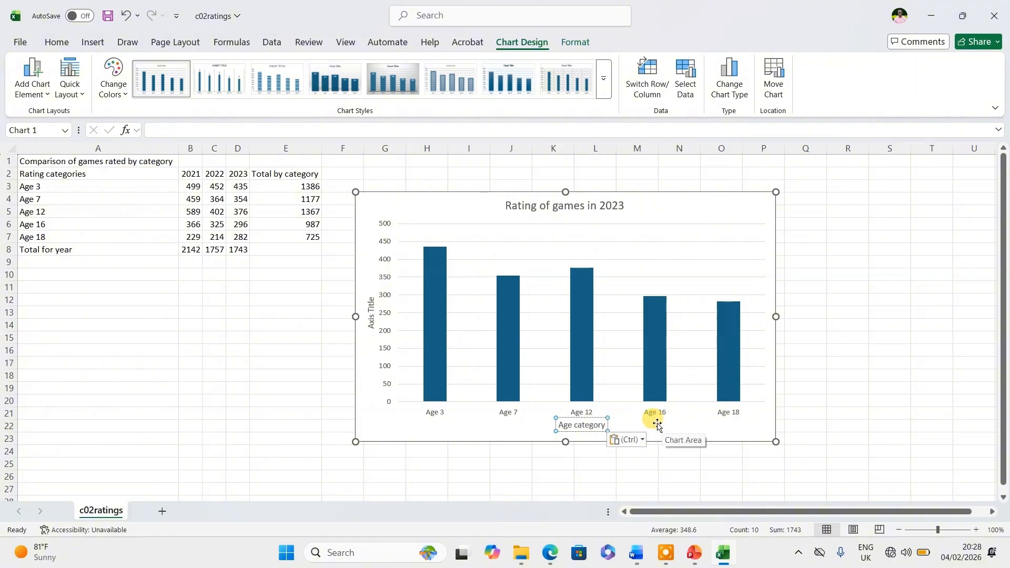
Step: Check the question paper for a value axis title requirement and delete the placeholder value axis title from the chart in Excel
{"action": "left_click", "coordinate": [553, 554]}
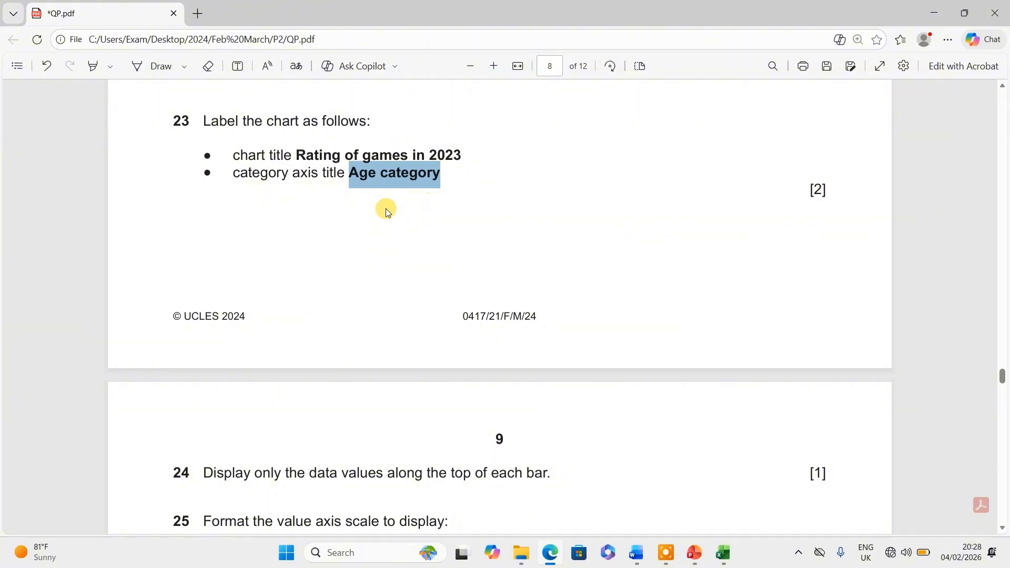
{"action": "scroll", "coordinate": [320, 162], "scroll_direction": "up", "scroll_amount": 3}
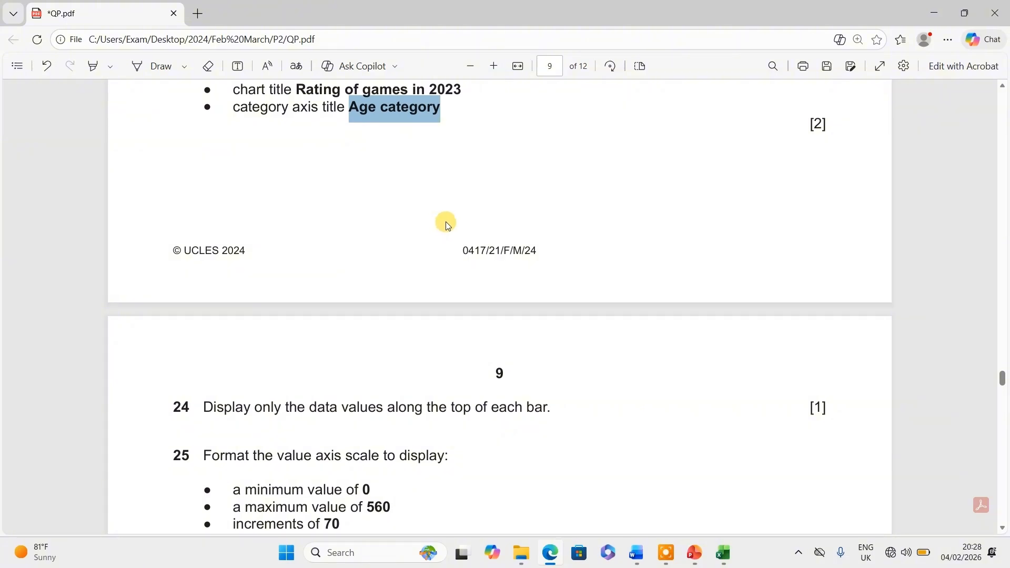
{"action": "scroll", "coordinate": [446, 222], "scroll_direction": "down", "scroll_amount": 3}
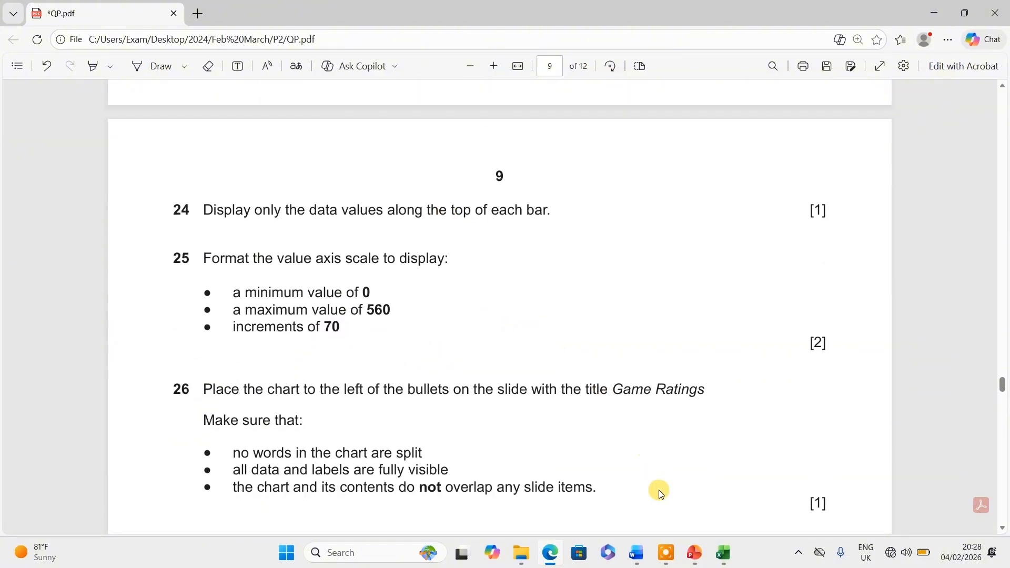
{"action": "left_click", "coordinate": [723, 552]}
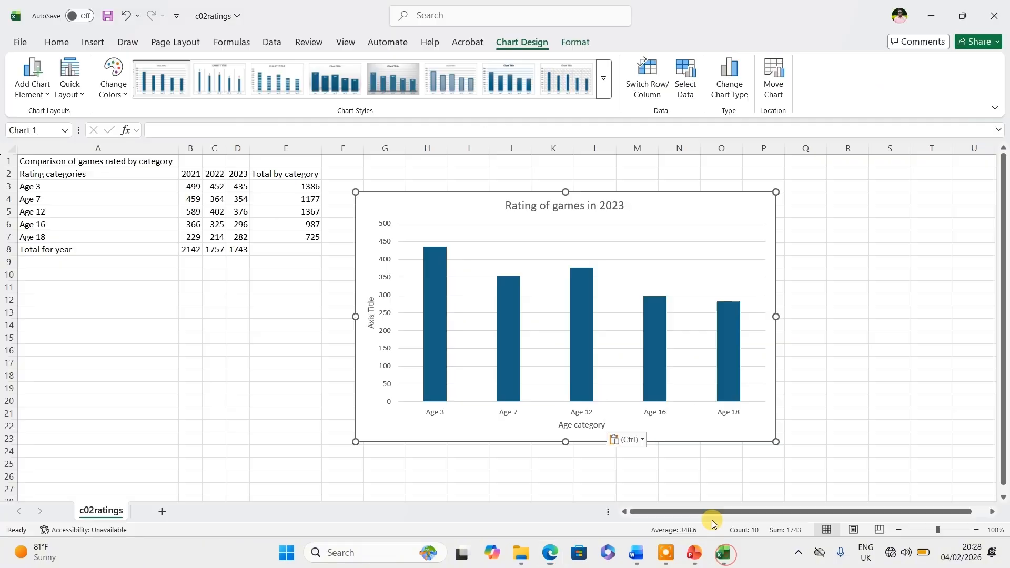
{"action": "left_click", "coordinate": [371, 325]}
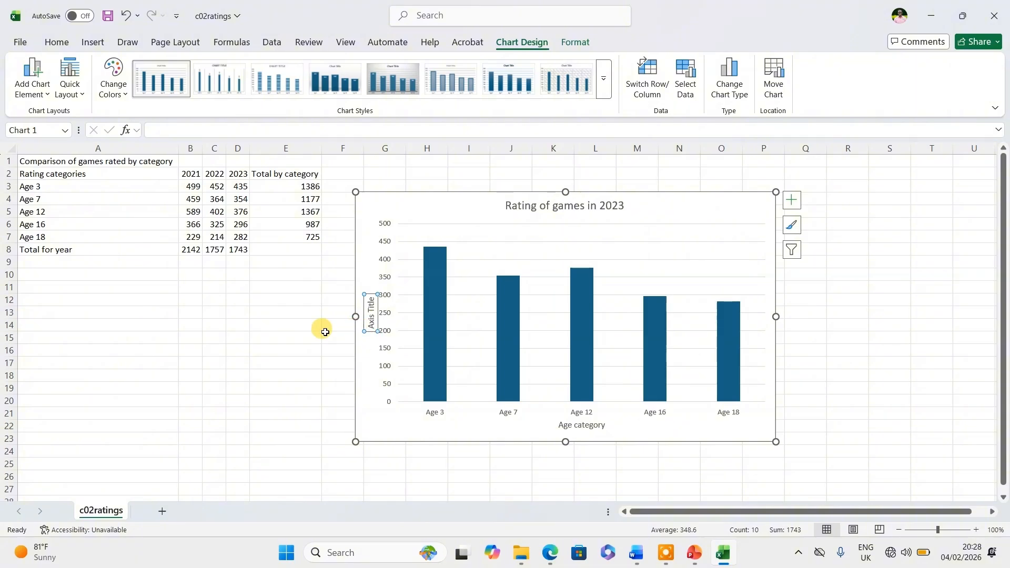
{"action": "key", "text": "Delete"}
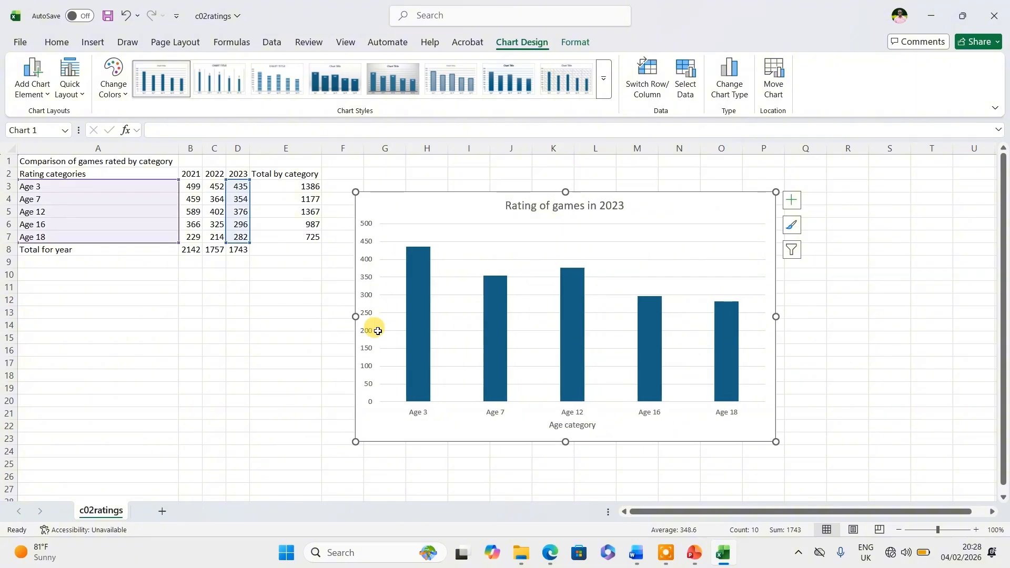
Step: Review question 24 in the question paper and add data labels above the chart's bars in Excel
{"action": "left_click", "coordinate": [551, 553]}
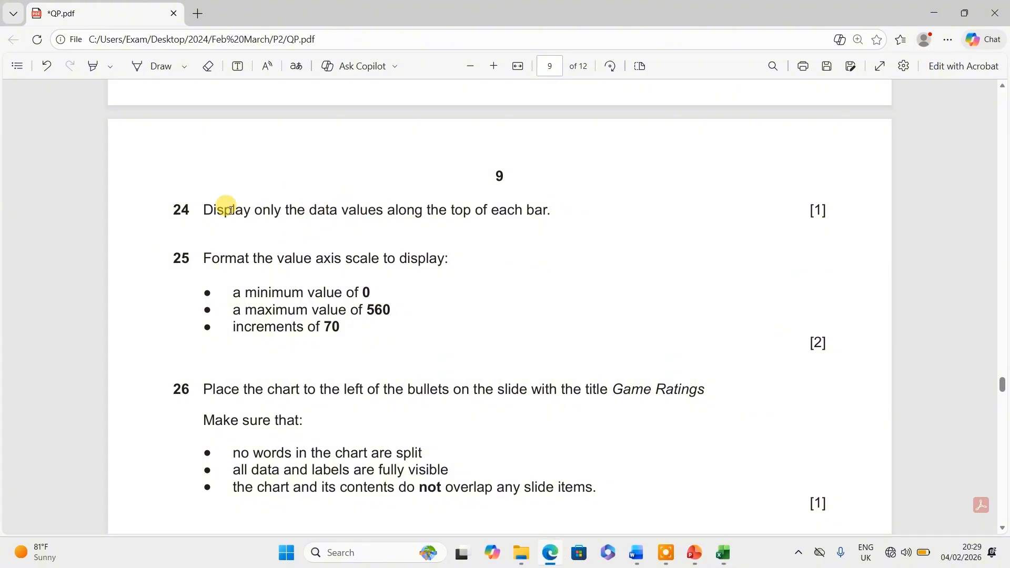
{"action": "left_click_drag", "start_coordinate": [203, 208], "coordinate": [563, 208]}
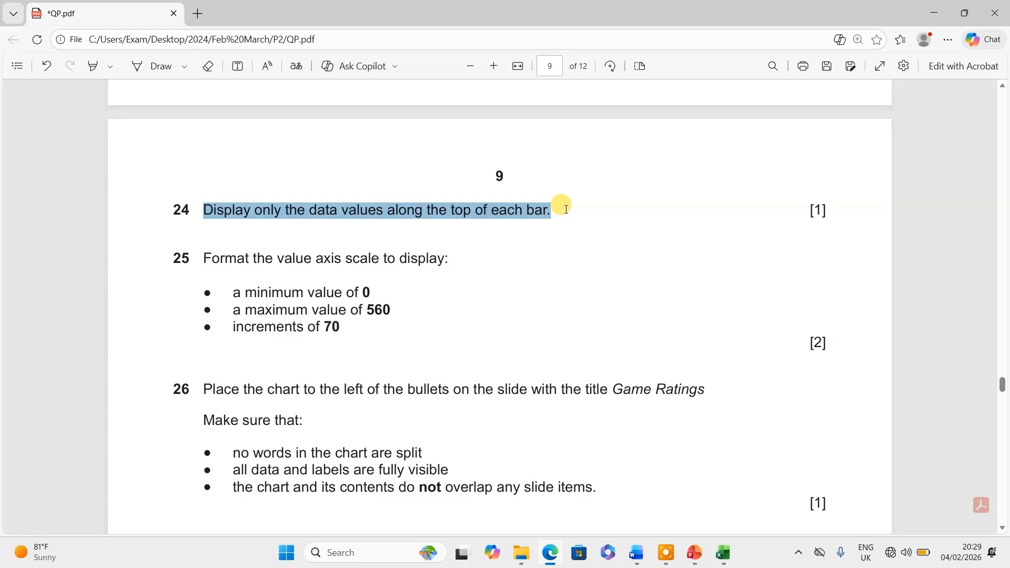
{"action": "left_click", "coordinate": [725, 554]}
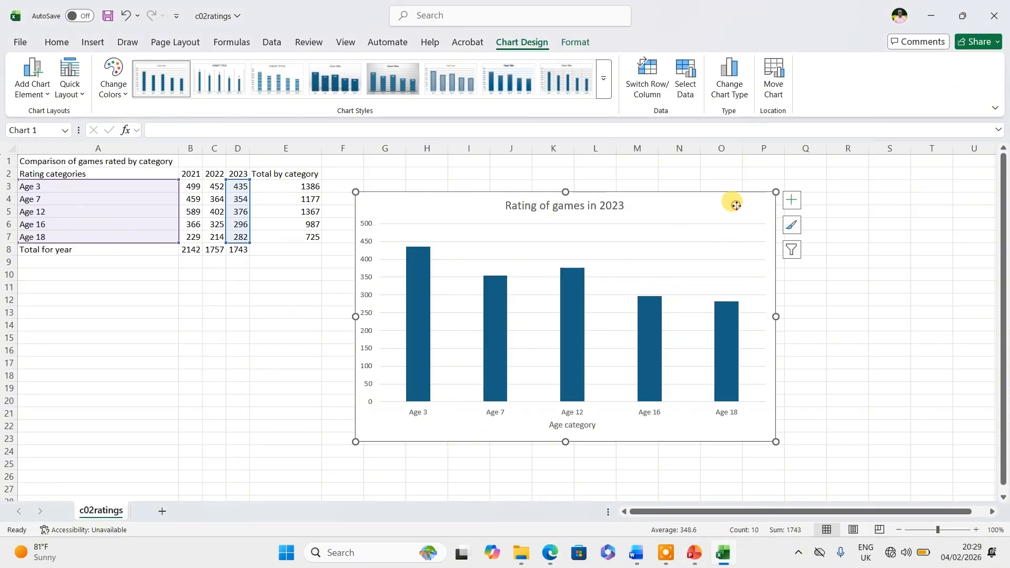
{"action": "left_click", "coordinate": [792, 203]}
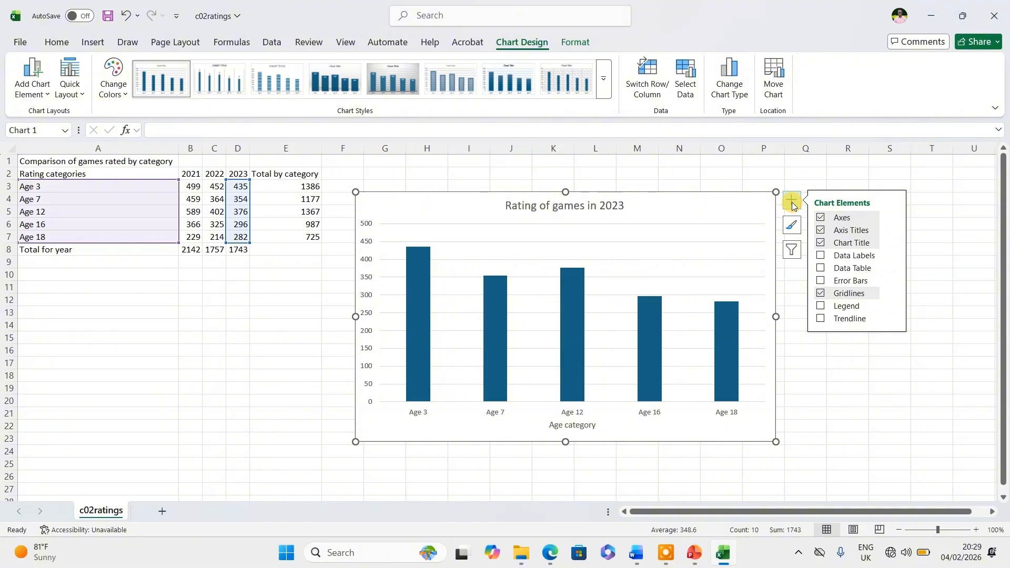
{"action": "left_click", "coordinate": [822, 256]}
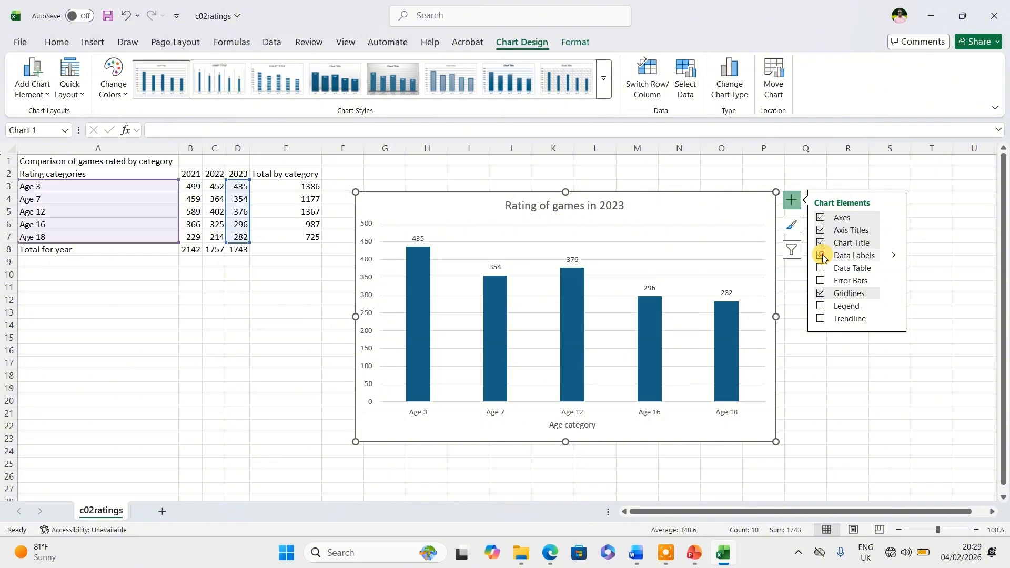
Step: Compare the minimum, maximum and increment requirements of question 25 with the value axis of the chart in Excel
{"action": "left_click", "coordinate": [551, 552]}
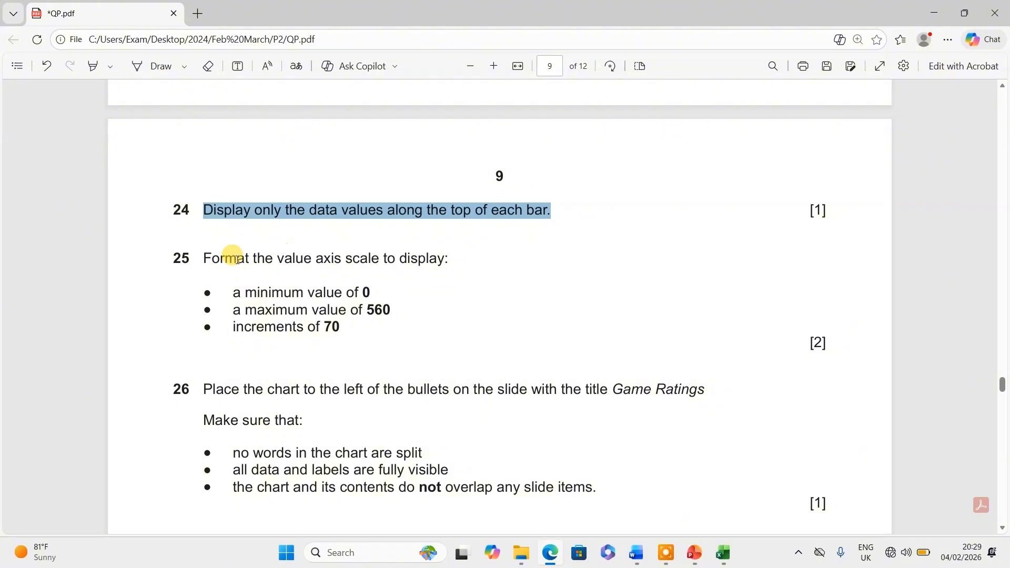
{"action": "scroll", "coordinate": [232, 256], "scroll_direction": "down", "scroll_amount": 2}
{"action": "scroll", "coordinate": [312, 210], "scroll_direction": "down", "scroll_amount": 1}
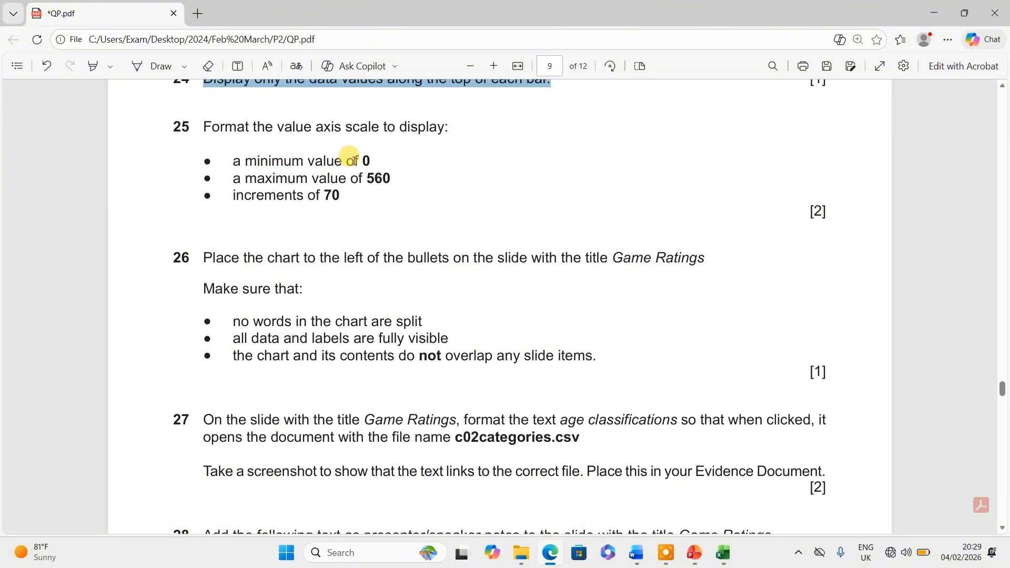
{"action": "left_click", "coordinate": [93, 67]}
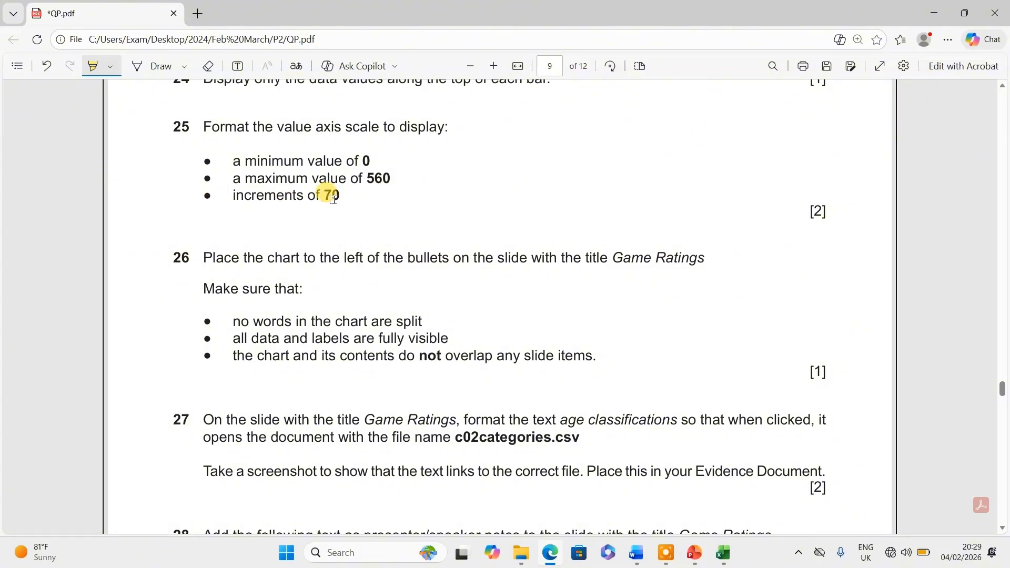
{"action": "left_click", "coordinate": [734, 562]}
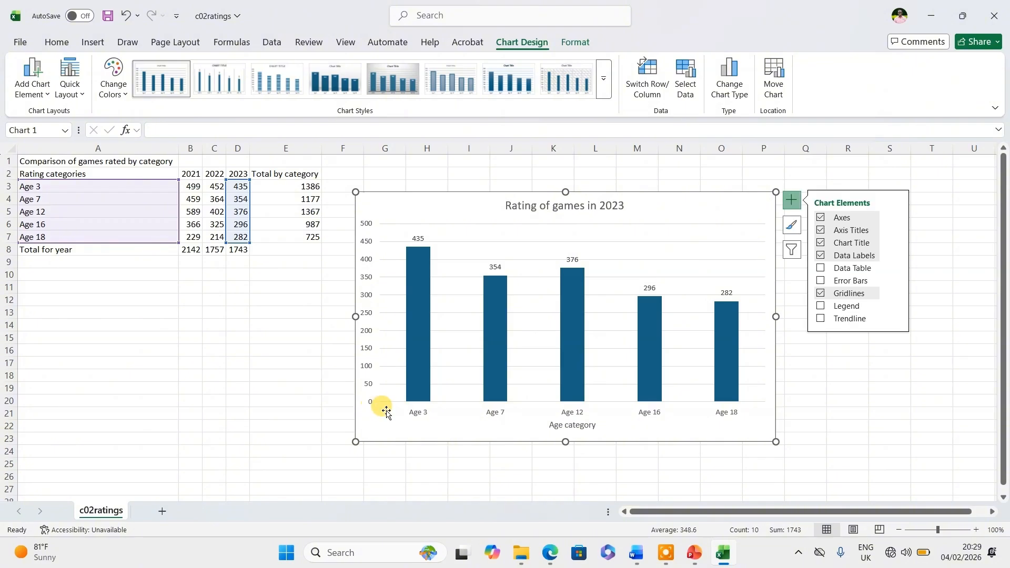
{"action": "left_click", "coordinate": [550, 552]}
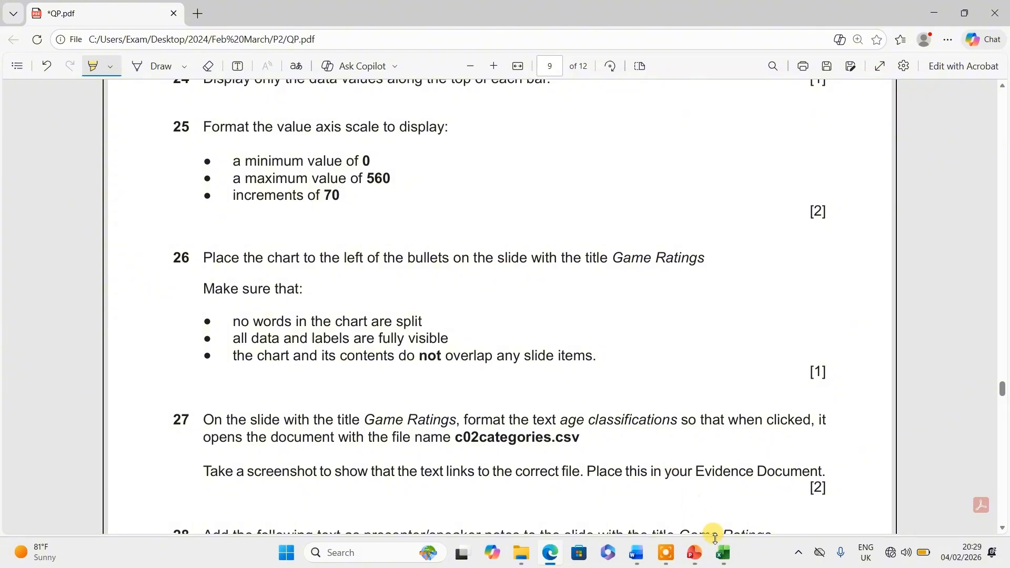
{"action": "left_click", "coordinate": [723, 552]}
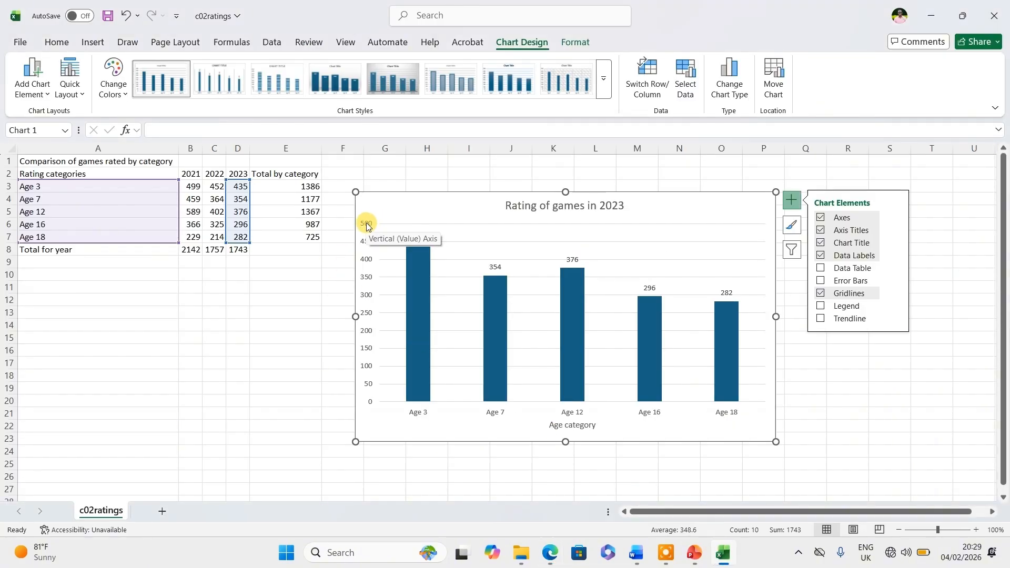
{"action": "left_click", "coordinate": [367, 259]}
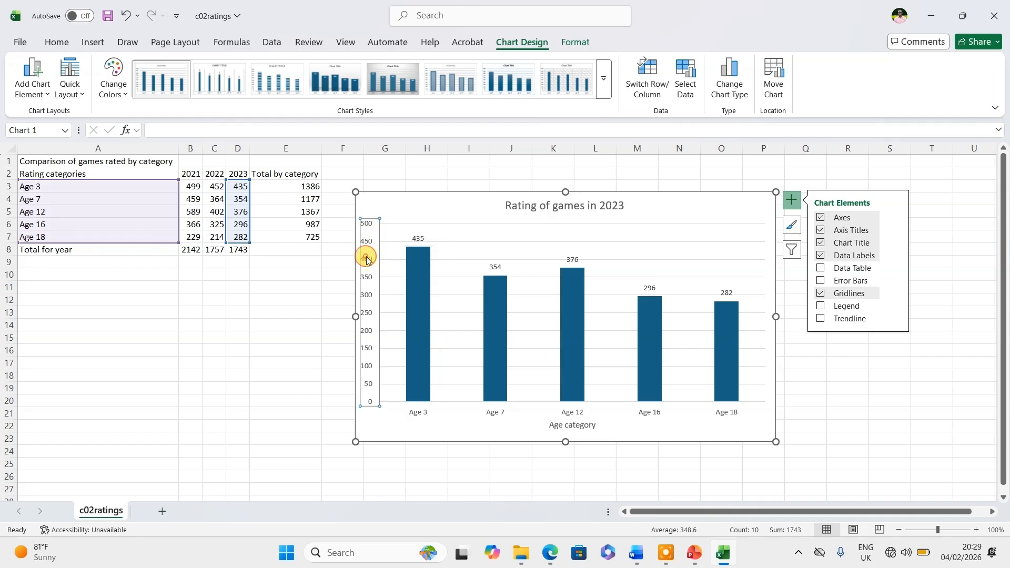
{"action": "right_click", "coordinate": [367, 259]}
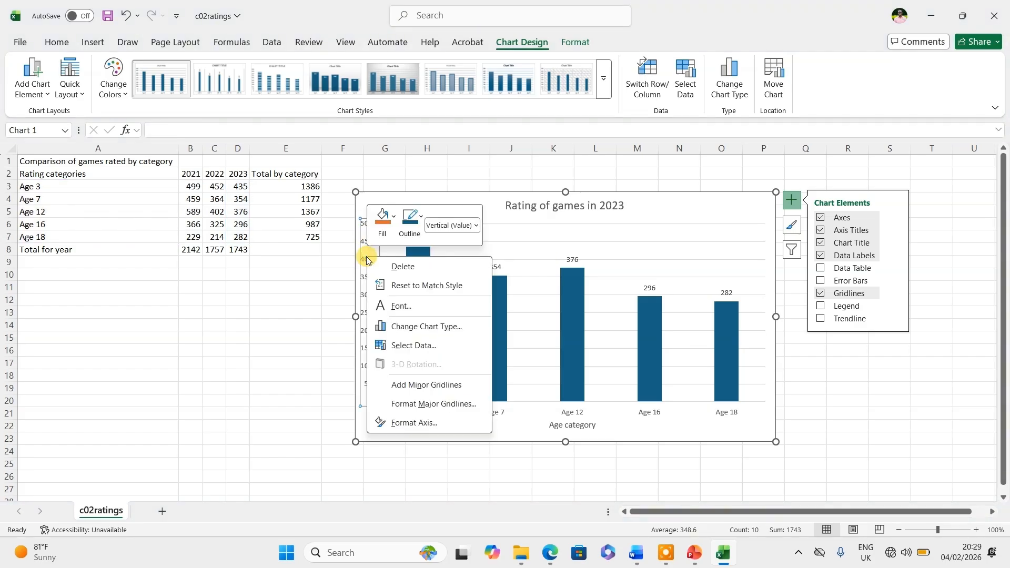
{"action": "left_click", "coordinate": [406, 424]}
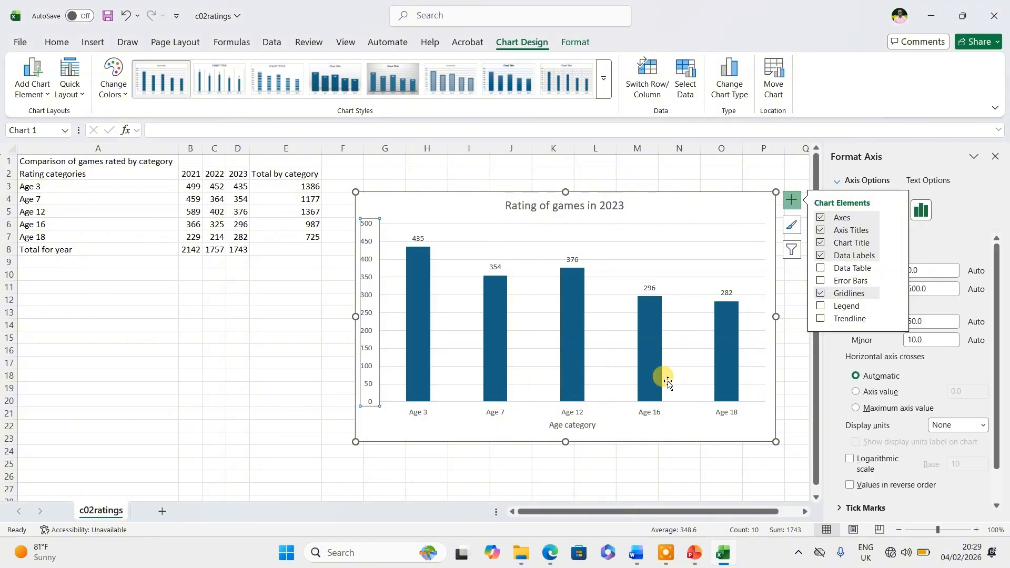
{"action": "left_click", "coordinate": [792, 154]}
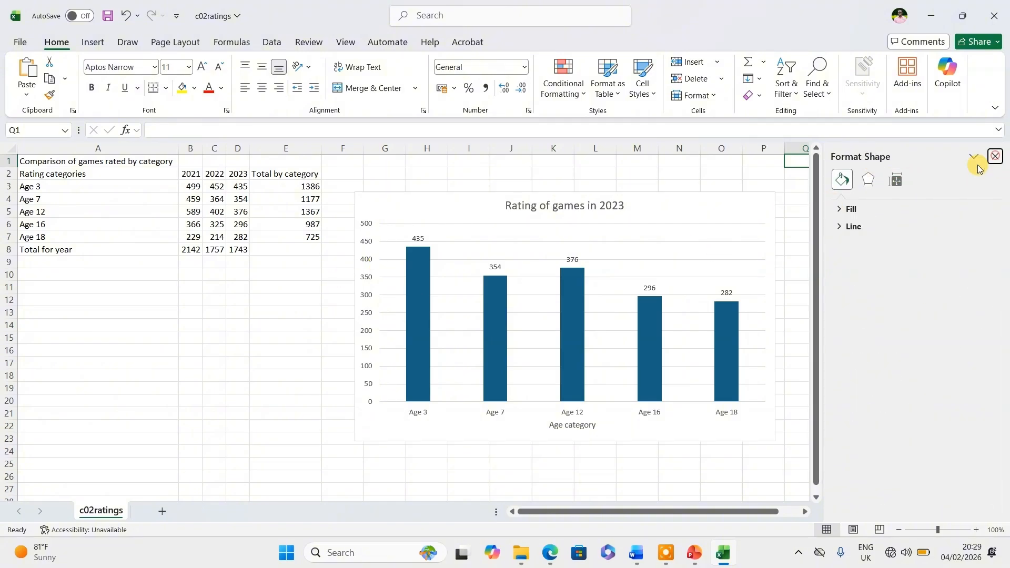
{"action": "left_click", "coordinate": [994, 156]}
Step: Open the formatting options of the chart's value axis, check question 25 in the question paper and set the axis maximum to 560
{"action": "left_click", "coordinate": [365, 278]}
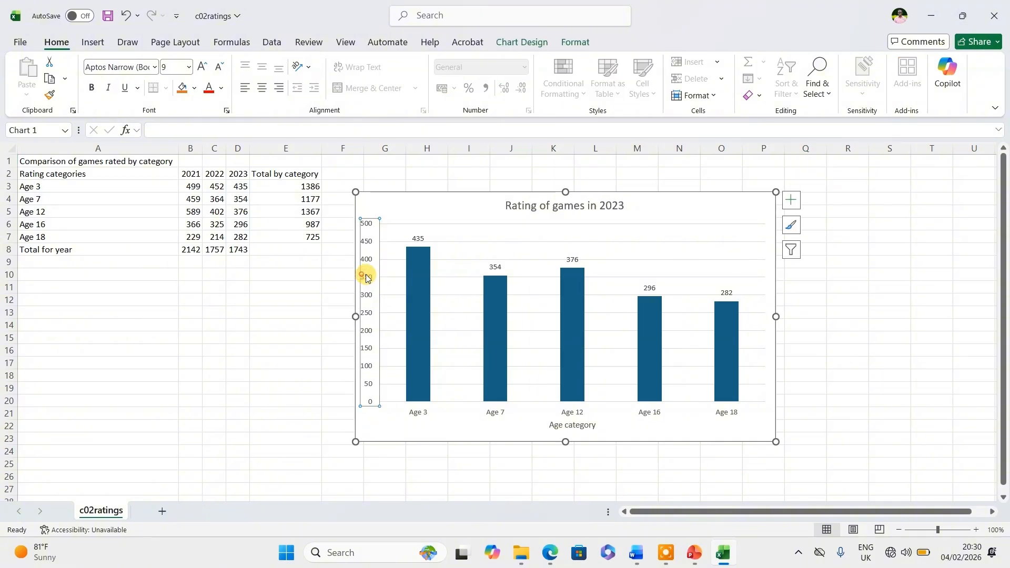
{"action": "right_click", "coordinate": [367, 278]}
{"action": "left_click", "coordinate": [385, 441]}
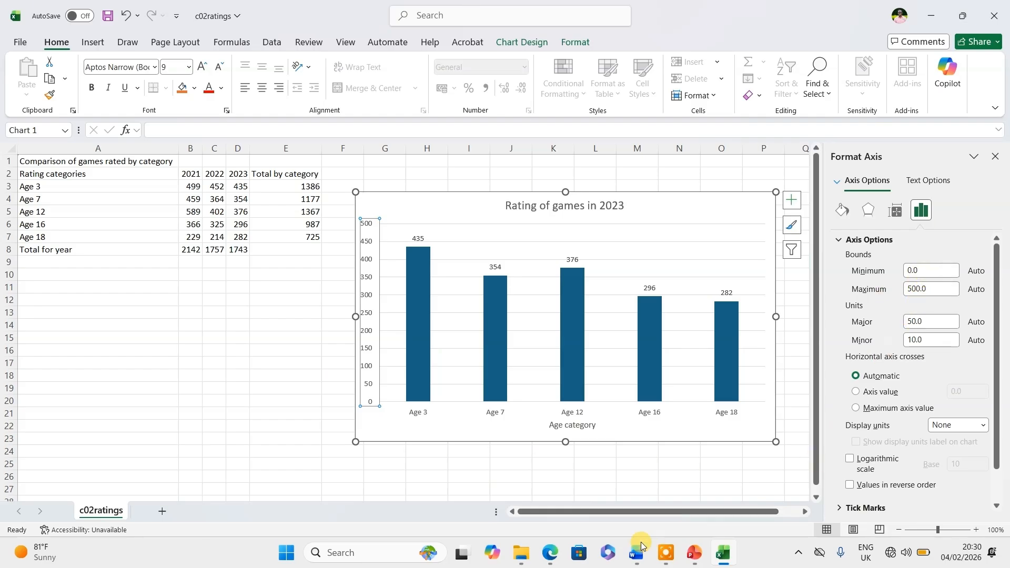
{"action": "left_click", "coordinate": [551, 554]}
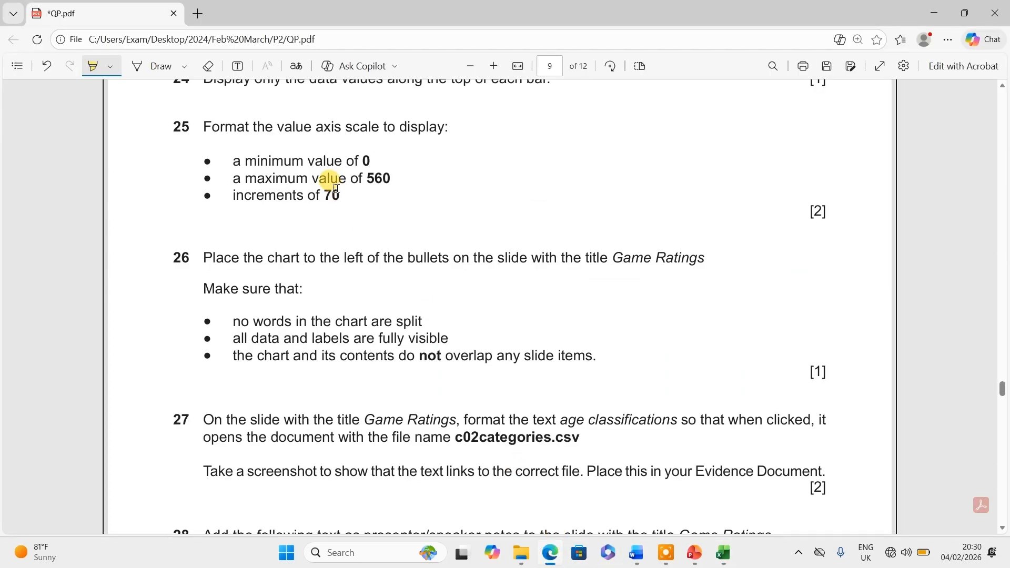
{"action": "left_click", "coordinate": [548, 560]}
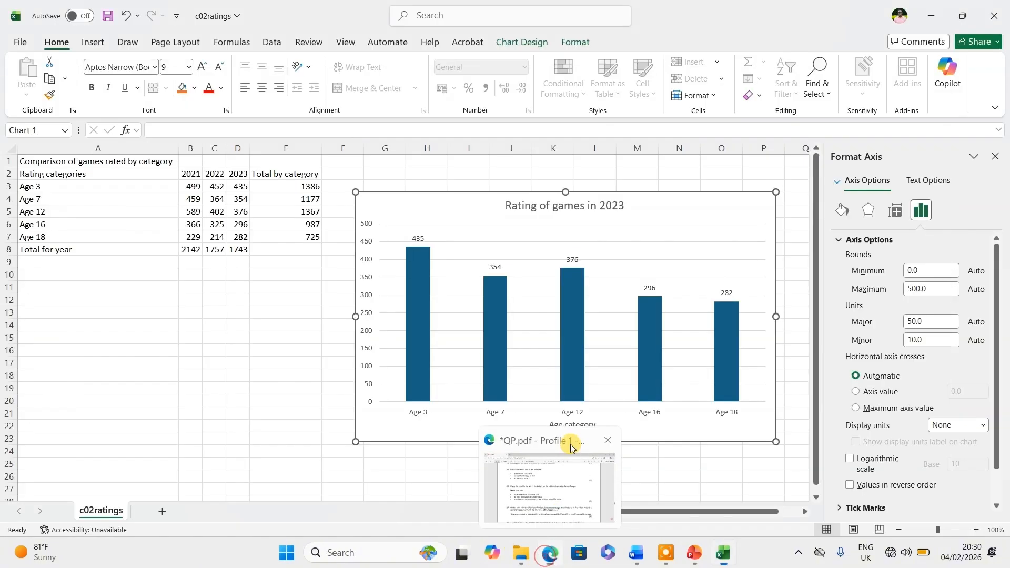
{"action": "left_click", "coordinate": [934, 287]}
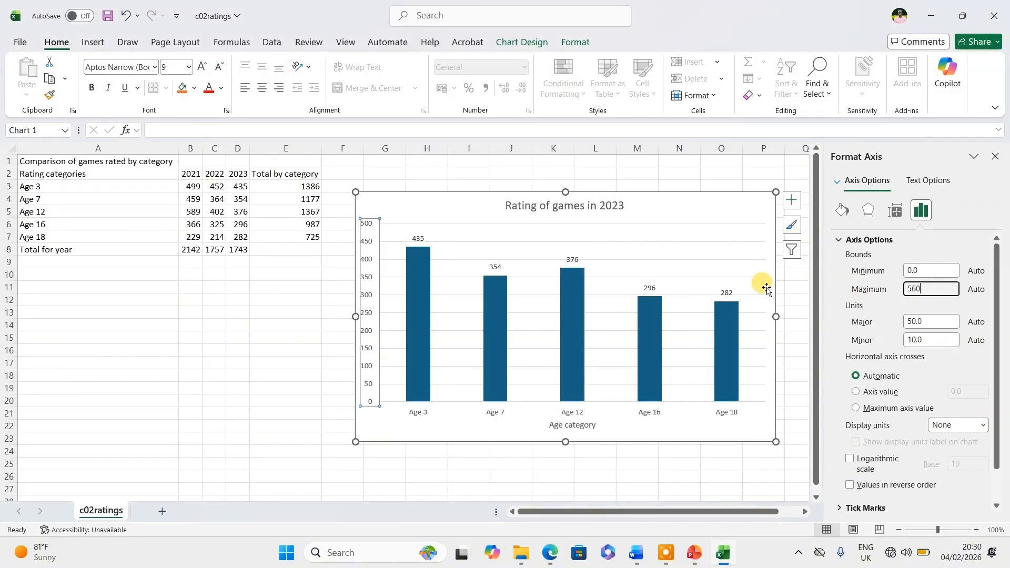
Step: Check the increment required by question 25 in the question paper and set the value axis's major unit to 70 in Excel
{"action": "left_click", "coordinate": [550, 553]}
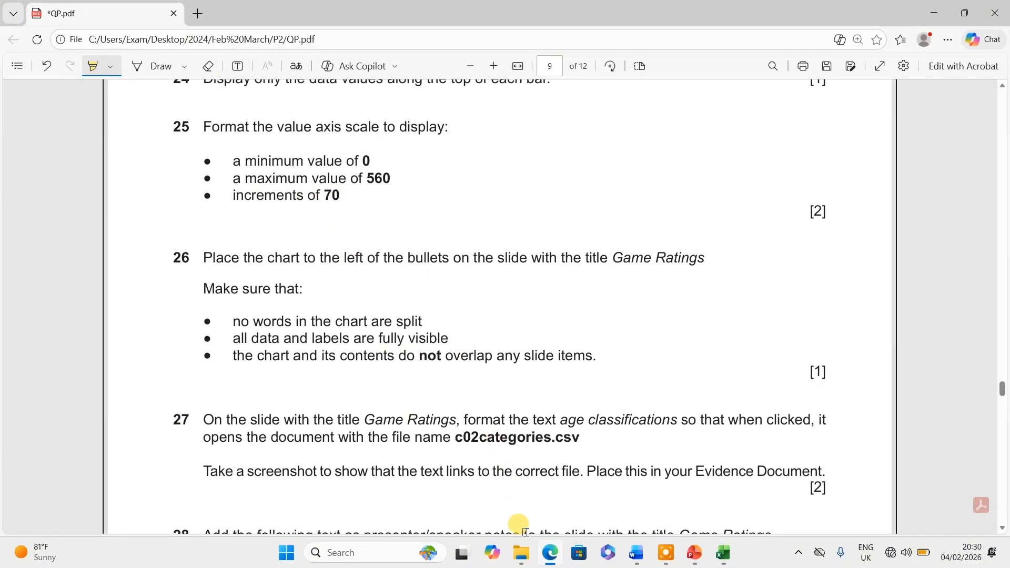
{"action": "left_click", "coordinate": [550, 552]}
{"action": "left_click", "coordinate": [922, 322]}
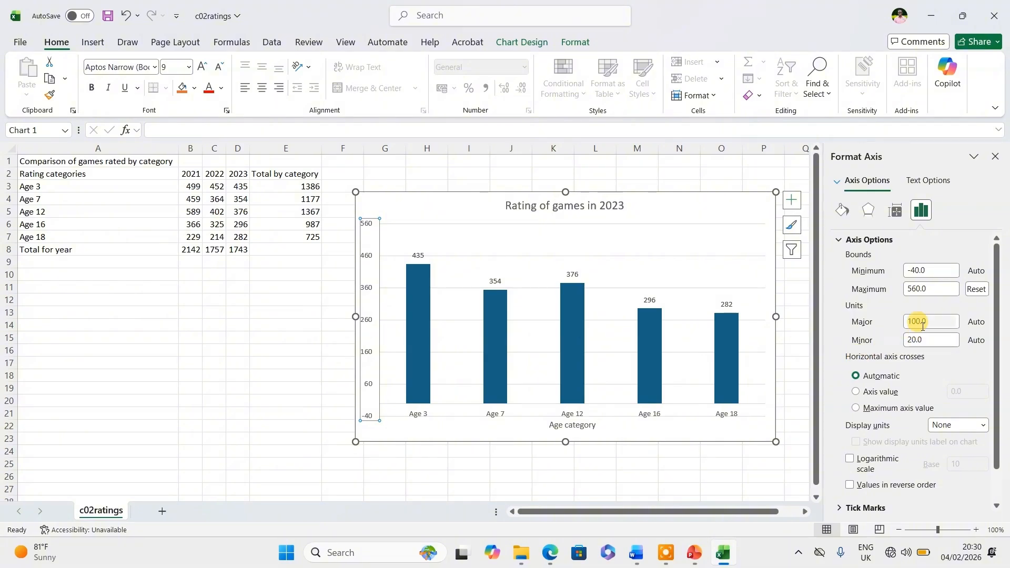
{"action": "left_click_drag", "start_coordinate": [929, 325], "coordinate": [871, 325]}
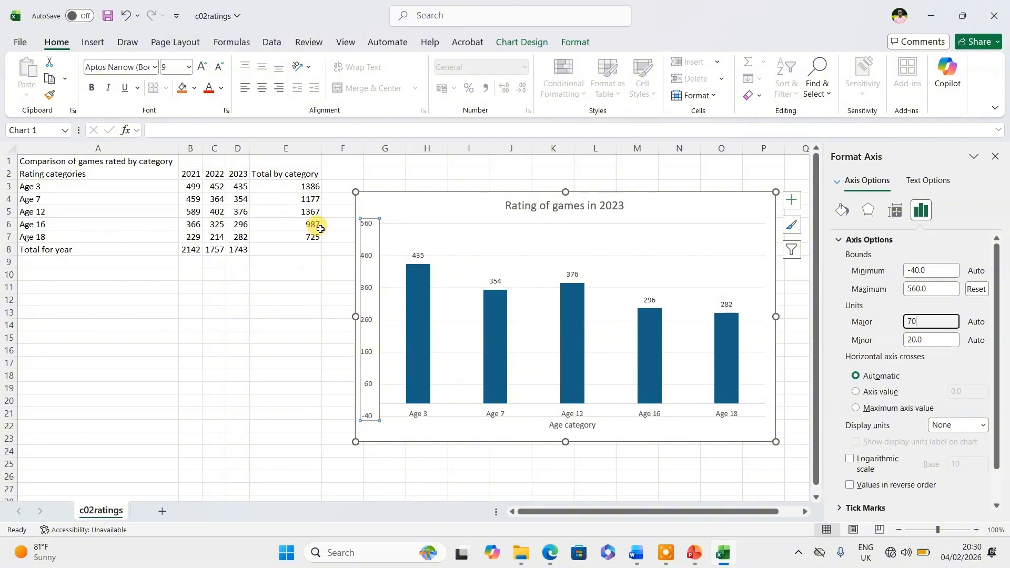
{"action": "left_click", "coordinate": [376, 202]}
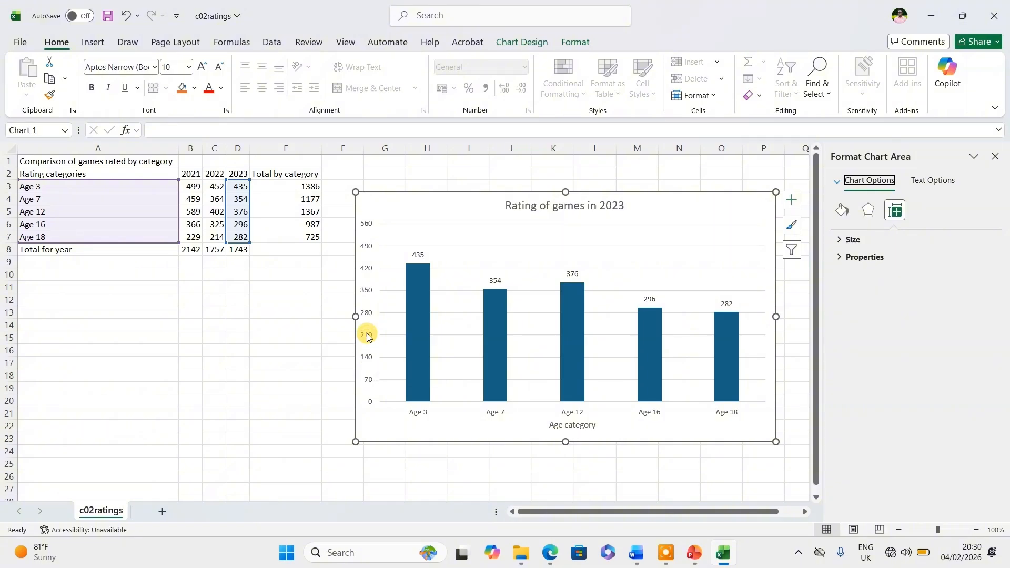
Step: Switch to the question paper in Edge and highlight question 25 with its three scale requirements, plus the instruction of question 24
{"action": "left_click", "coordinate": [550, 552]}
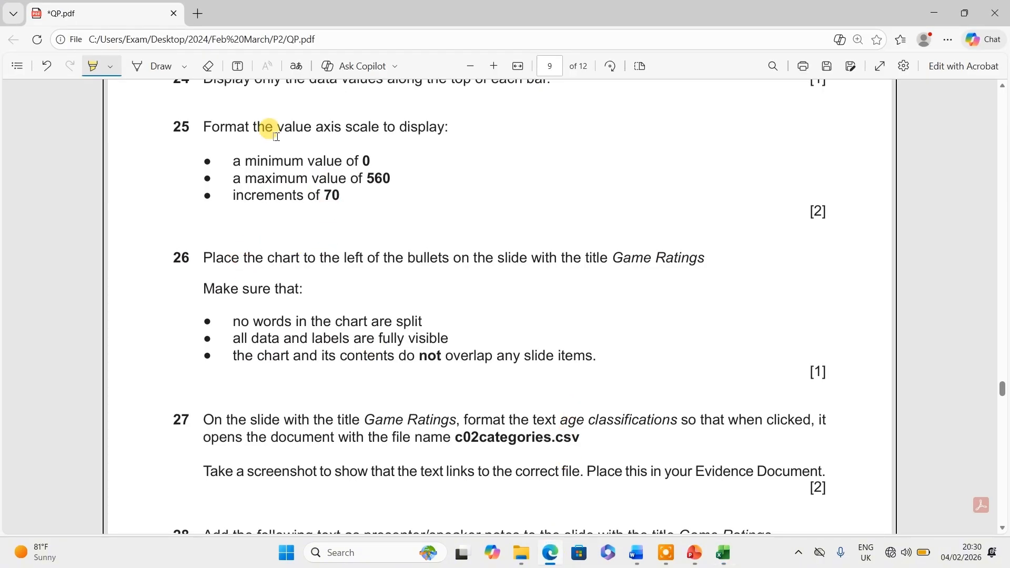
{"action": "left_click_drag", "start_coordinate": [206, 129], "coordinate": [451, 128]}
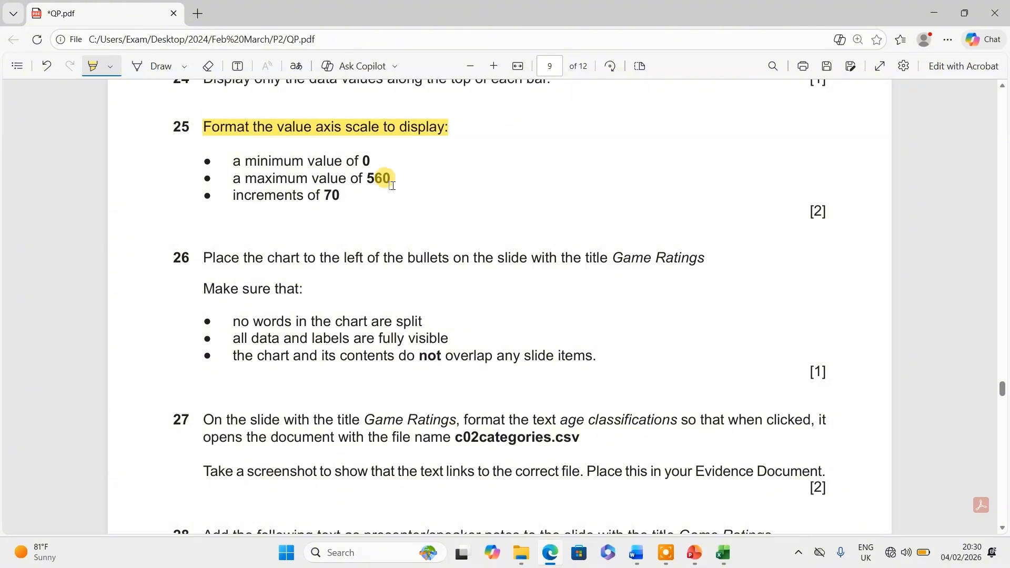
{"action": "left_click_drag", "start_coordinate": [347, 201], "coordinate": [235, 158]}
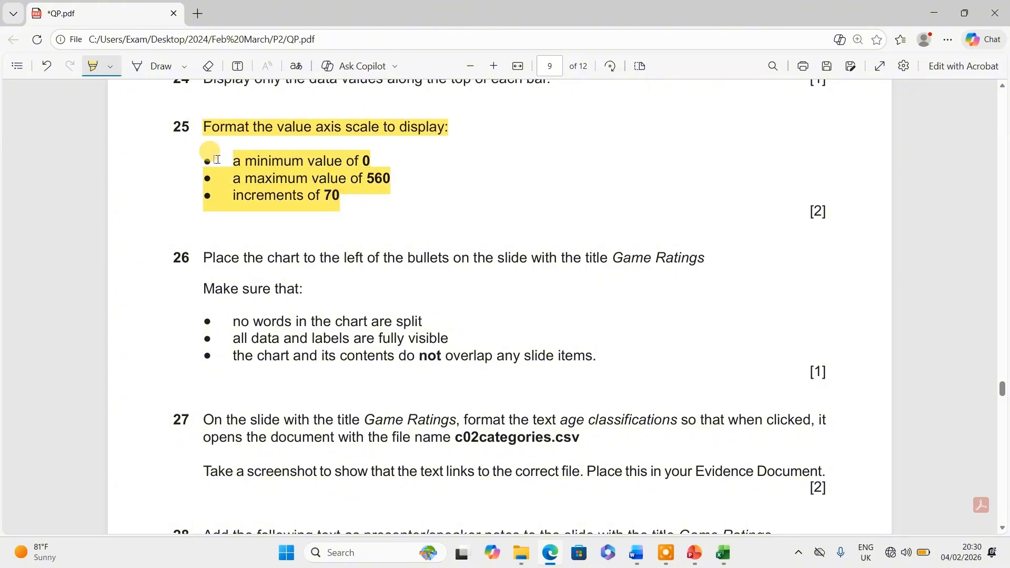
{"action": "scroll", "coordinate": [244, 191], "scroll_direction": "up", "scroll_amount": 3}
{"action": "mouse_move", "coordinate": [203, 208]}
{"action": "left_mouse_down"}
{"action": "mouse_move", "coordinate": [286, 199]}
{"action": "mouse_move", "coordinate": [550, 207]}
{"action": "left_mouse_up"}
{"action": "scroll", "coordinate": [512, 272], "scroll_direction": "up", "scroll_amount": 6}
Step: Highlight the slide title "Game Ratings" and the word "left" in question 26 of the question paper
{"action": "scroll", "coordinate": [512, 271], "scroll_direction": "down", "scroll_amount": 10}
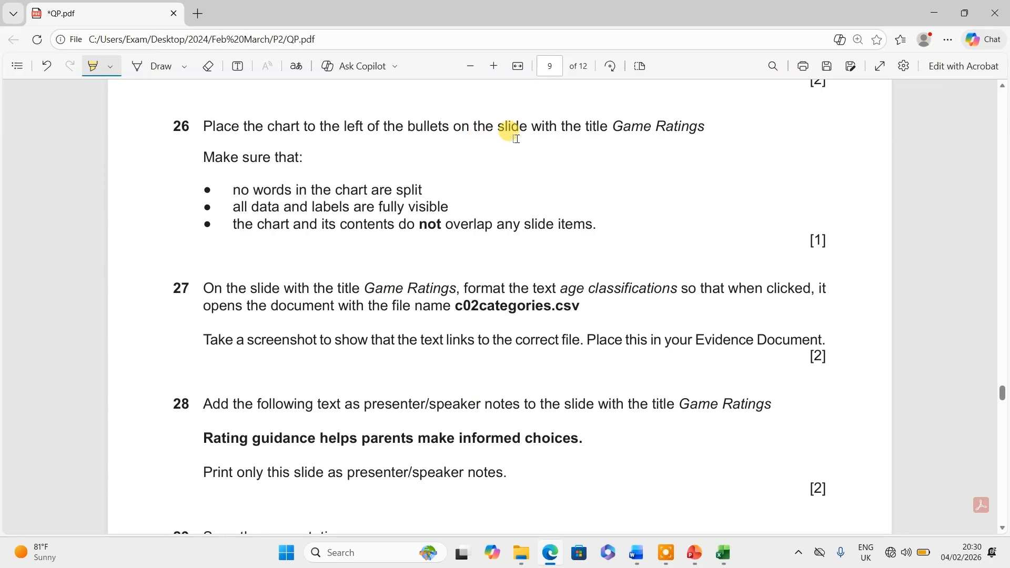
{"action": "left_click_drag", "start_coordinate": [610, 125], "coordinate": [703, 125]}
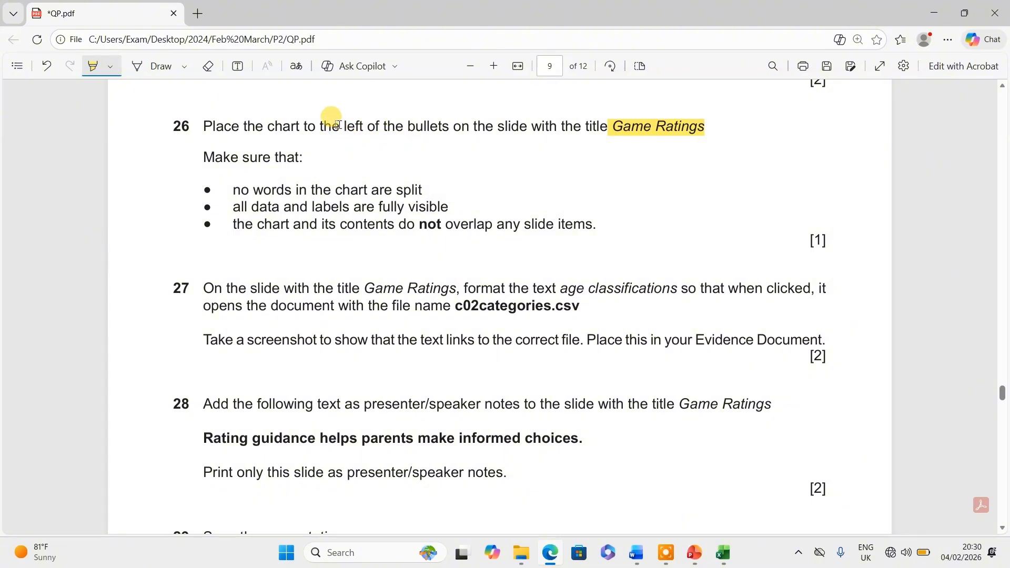
{"action": "left_click_drag", "start_coordinate": [344, 124], "coordinate": [357, 124]}
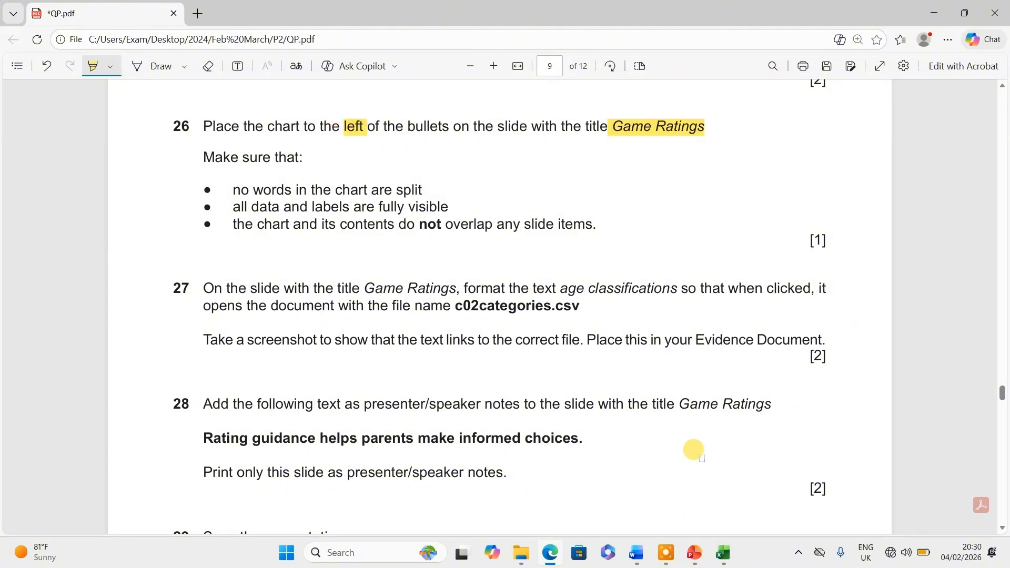
Step: Switch to PowerPoint, open the Game Ratings slide and place the cursor in its bulleted text
{"action": "left_click", "coordinate": [695, 552]}
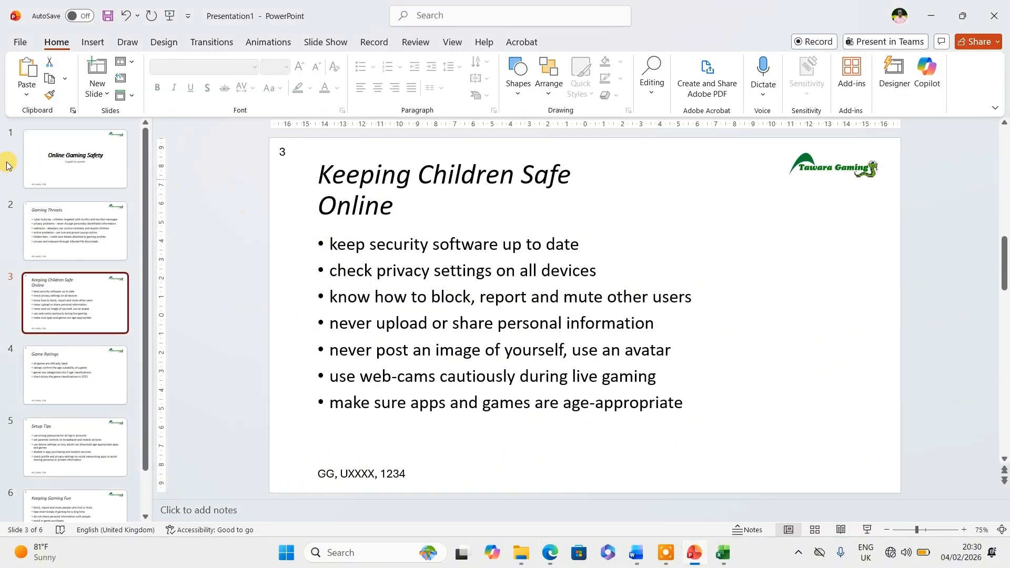
{"action": "left_click", "coordinate": [74, 384]}
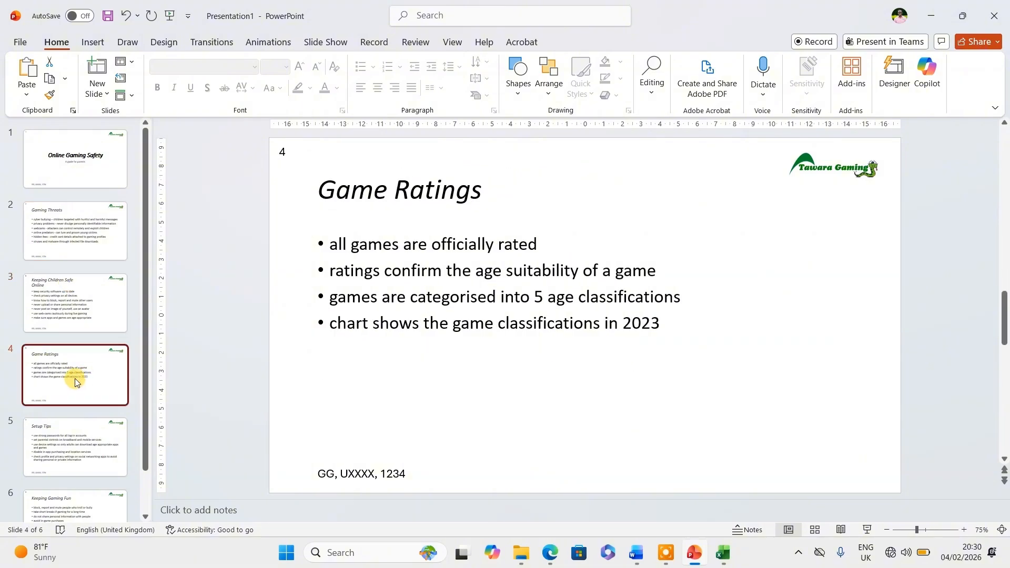
{"action": "left_click", "coordinate": [521, 271]}
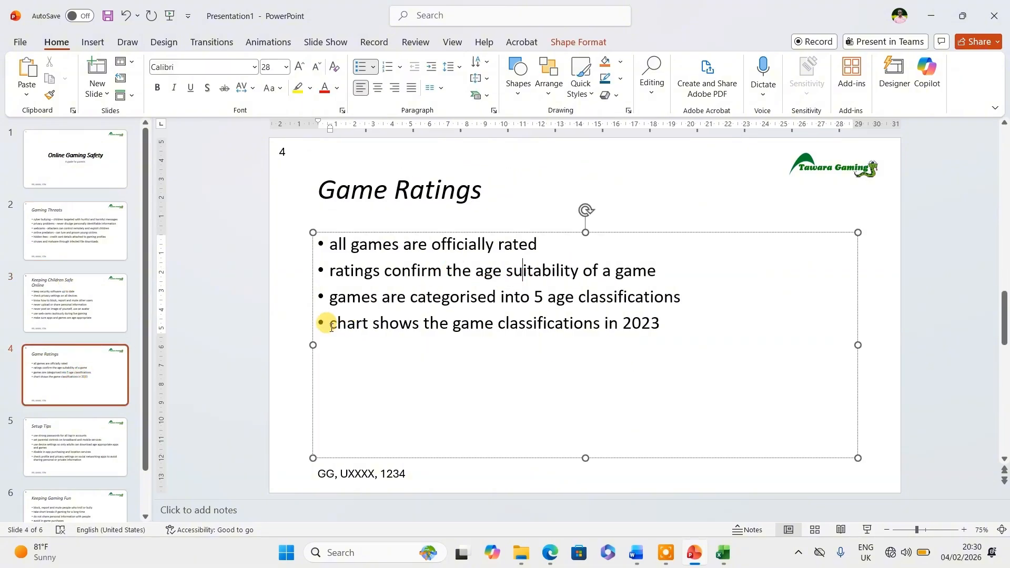
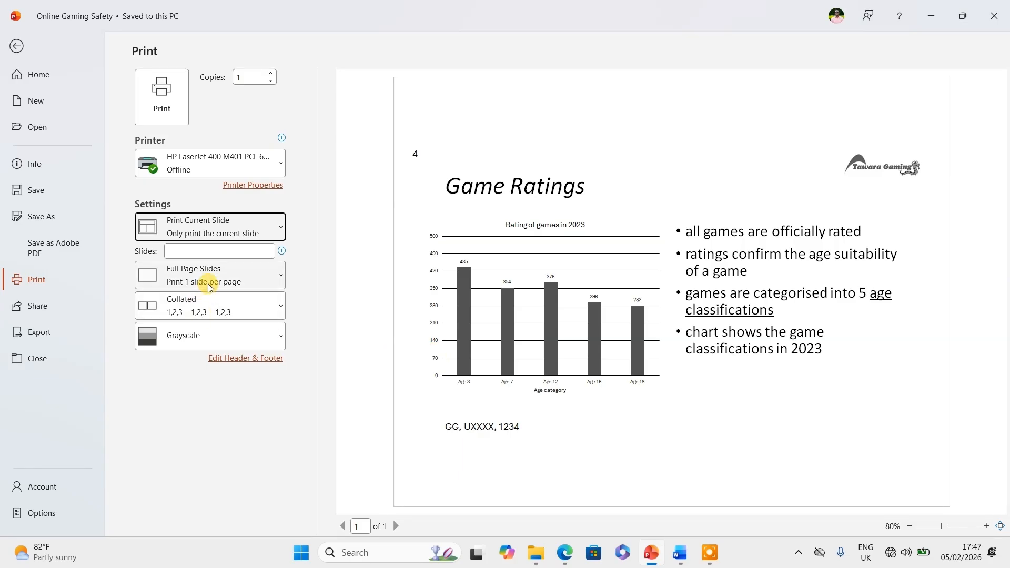
Step: Set the print layout of the current slide to Notes Pages in PowerPoint and check it against question 28 in the question paper
{"action": "left_click", "coordinate": [210, 278]}
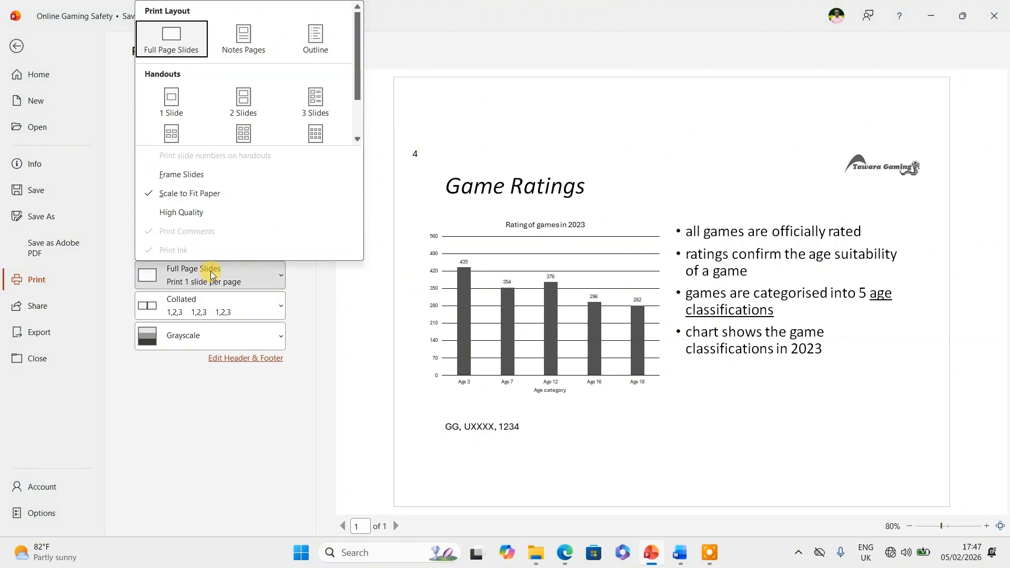
{"action": "left_click", "coordinate": [240, 43]}
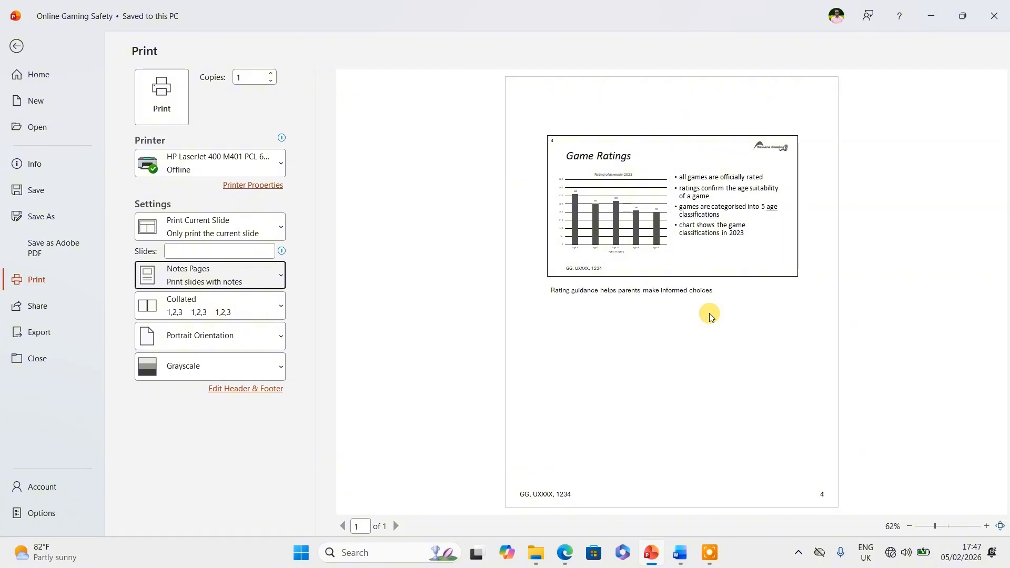
{"action": "left_click", "coordinate": [565, 552]}
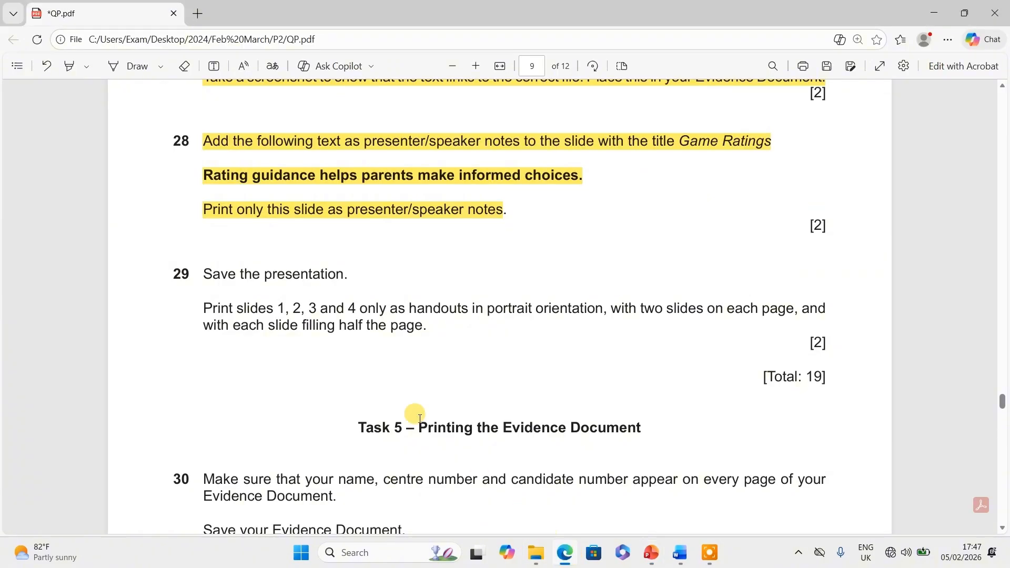
{"action": "left_click", "coordinate": [653, 557]}
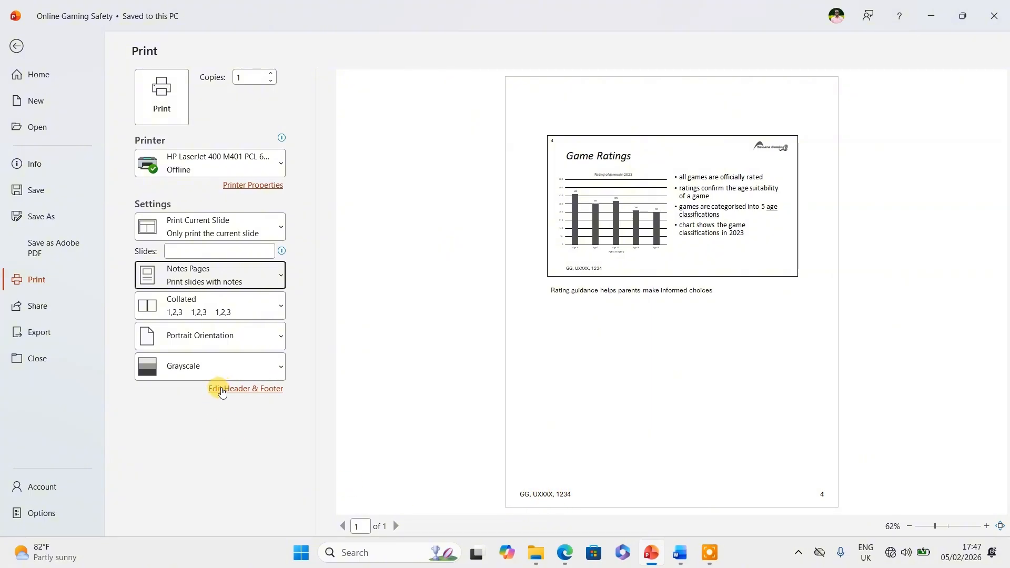
Step: Examine the header and footer settings for notes and handouts and close them without applying changes
{"action": "left_click", "coordinate": [221, 389]}
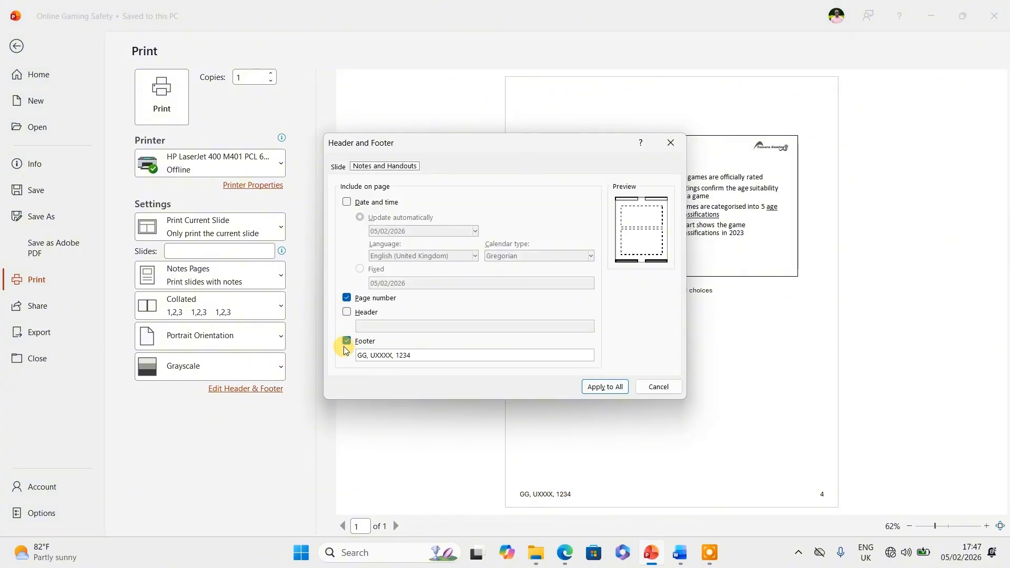
{"action": "left_click", "coordinate": [408, 356]}
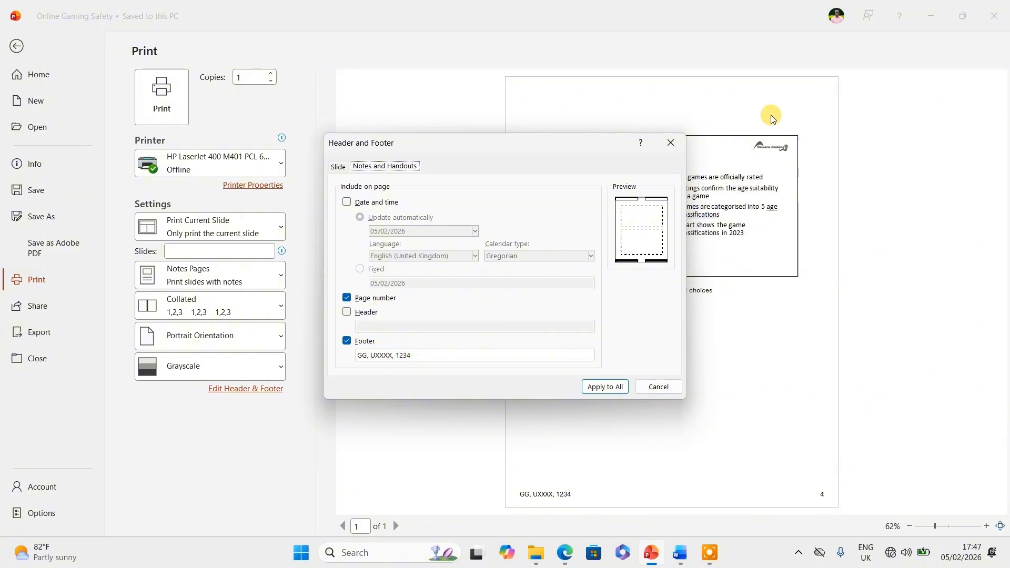
{"action": "left_click", "coordinate": [657, 388]}
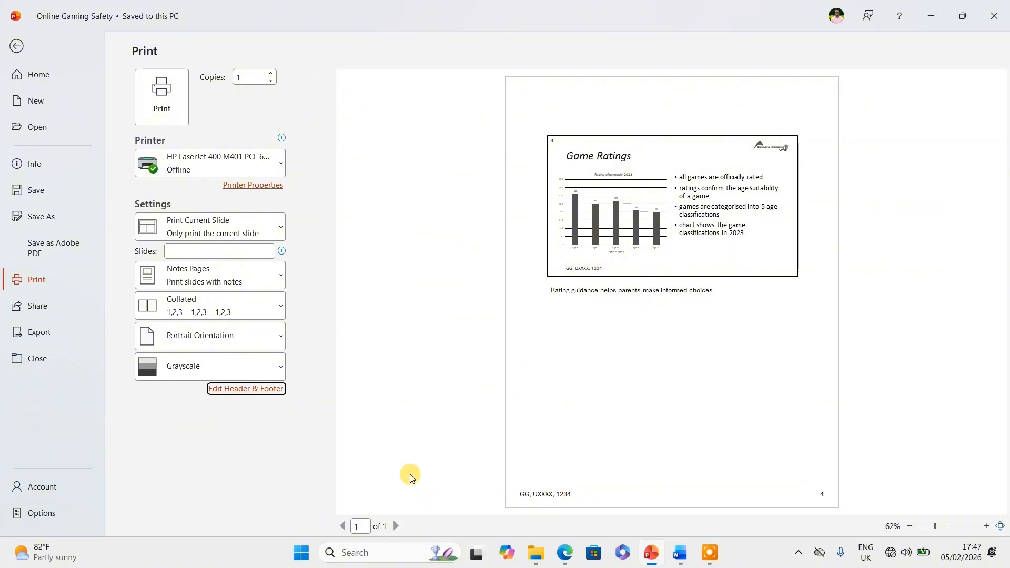
Step: Switch to the question paper in the browser and highlight question 29's handout printing instruction in yellow
{"action": "left_click", "coordinate": [564, 552]}
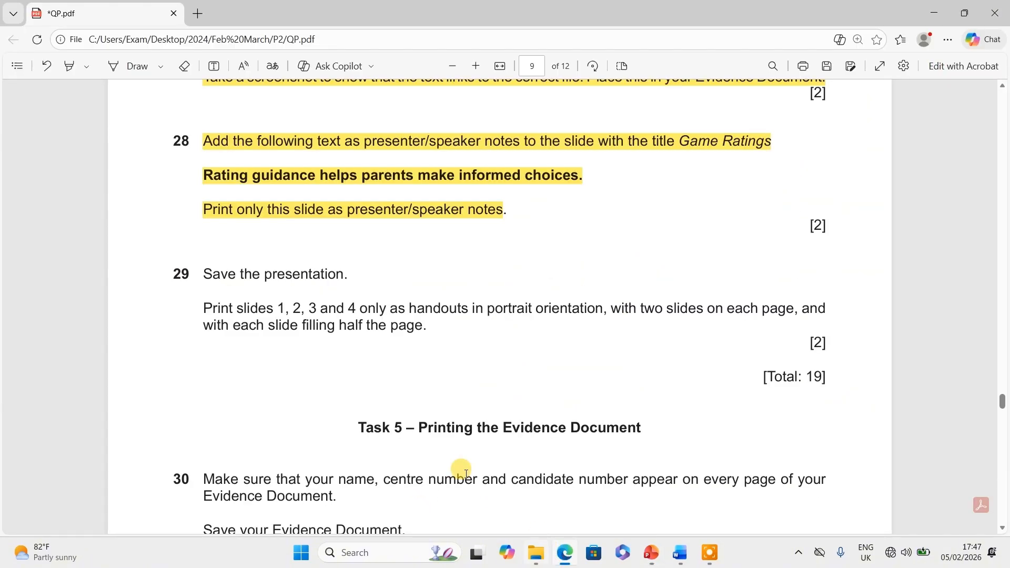
{"action": "scroll", "coordinate": [245, 202], "scroll_direction": "down", "scroll_amount": 2}
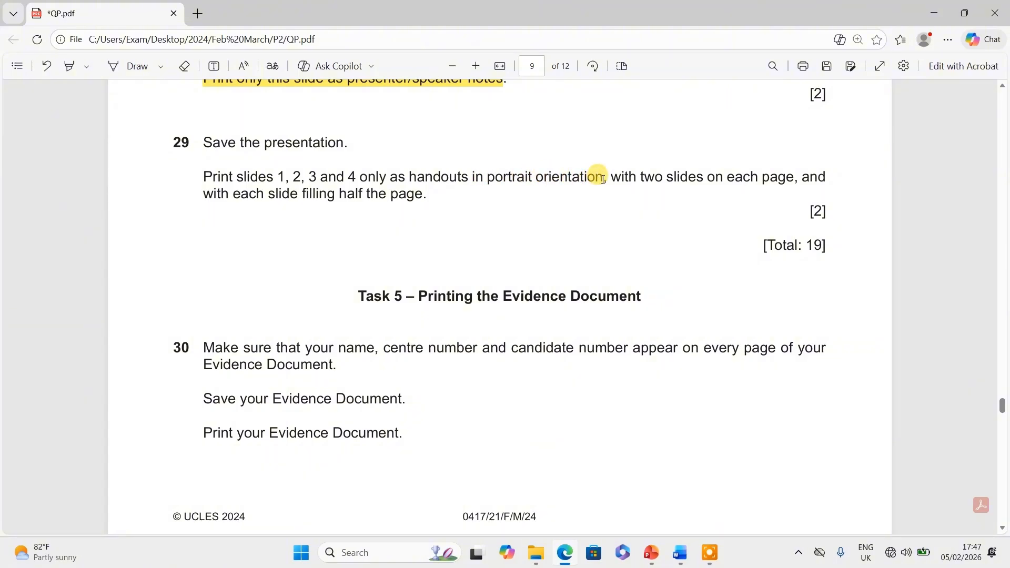
{"action": "left_click_drag", "start_coordinate": [603, 179], "coordinate": [188, 164]}
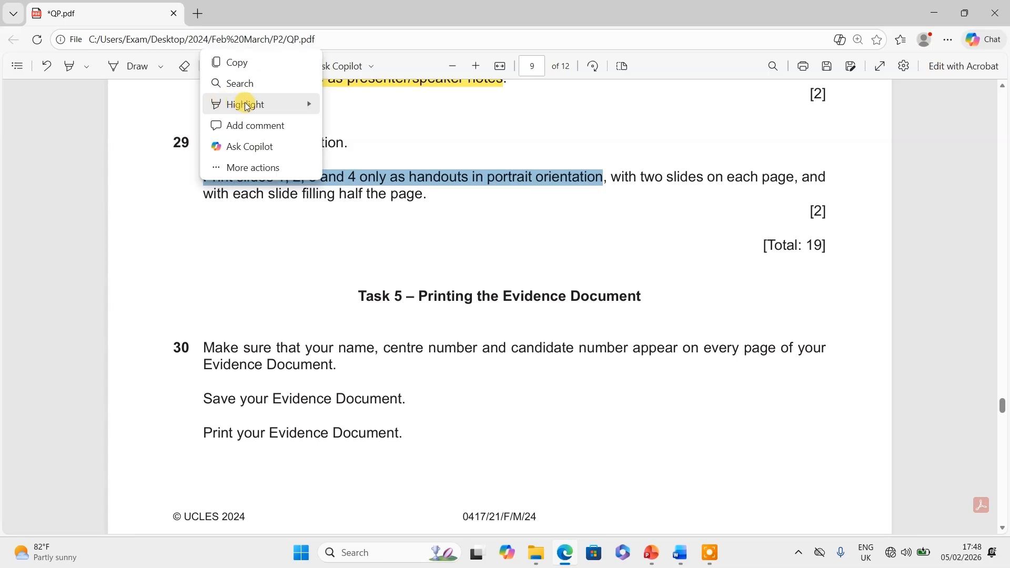
{"action": "mouse_move", "coordinate": [246, 105]}
{"action": "left_click", "coordinate": [363, 103]}
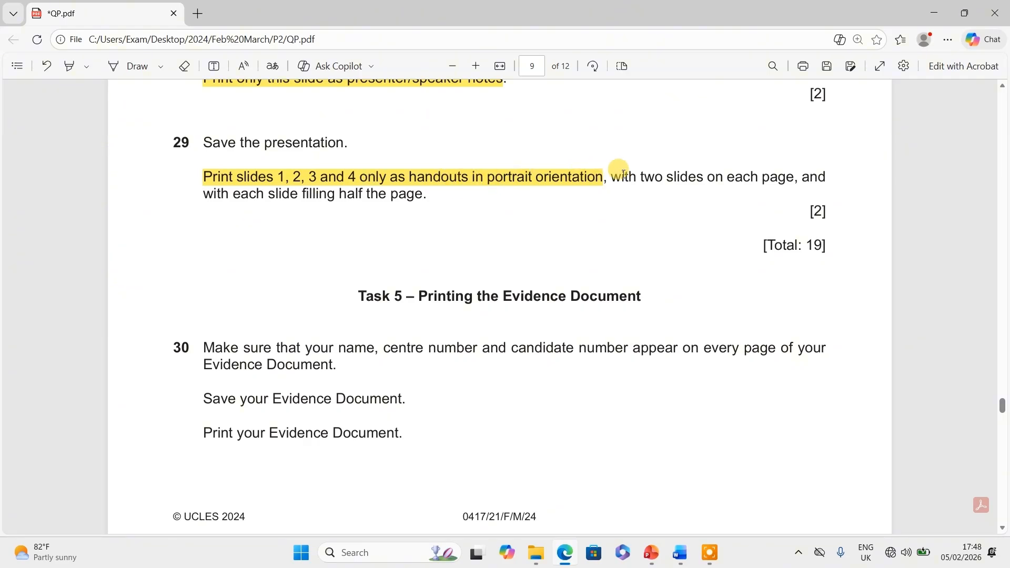
{"action": "left_click_drag", "start_coordinate": [608, 177], "coordinate": [426, 196]}
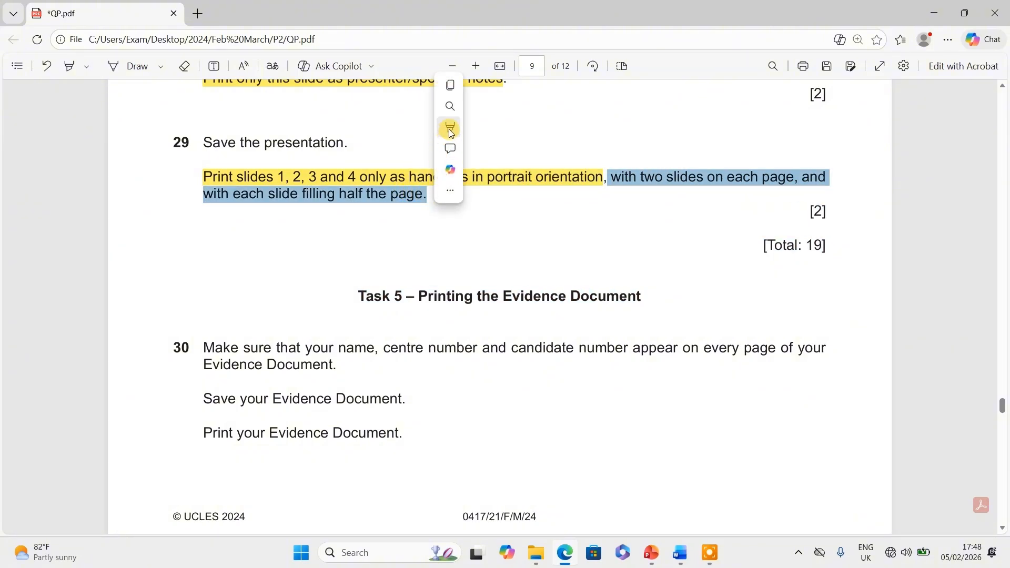
{"action": "mouse_move", "coordinate": [451, 128]}
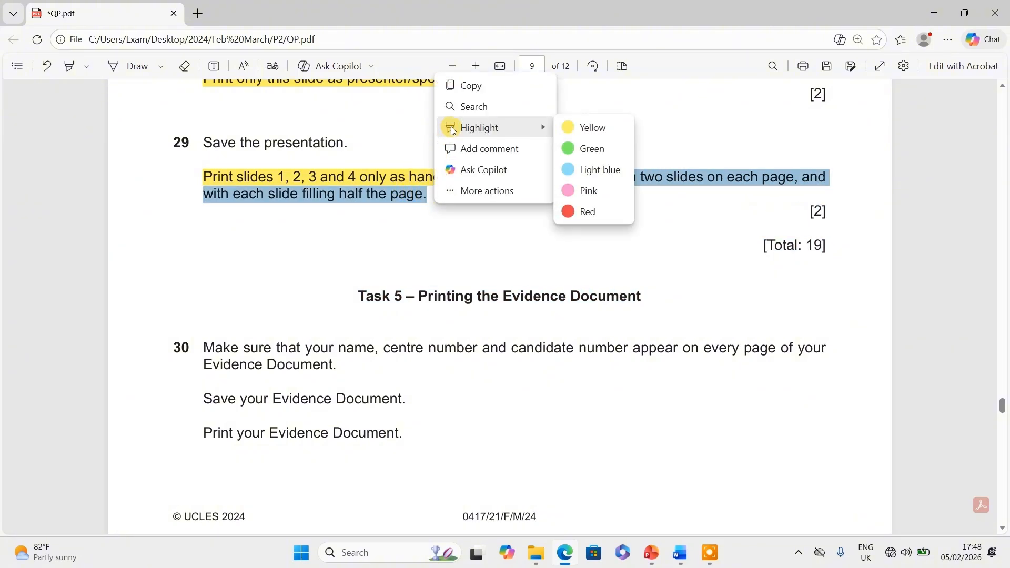
{"action": "left_click", "coordinate": [579, 132]}
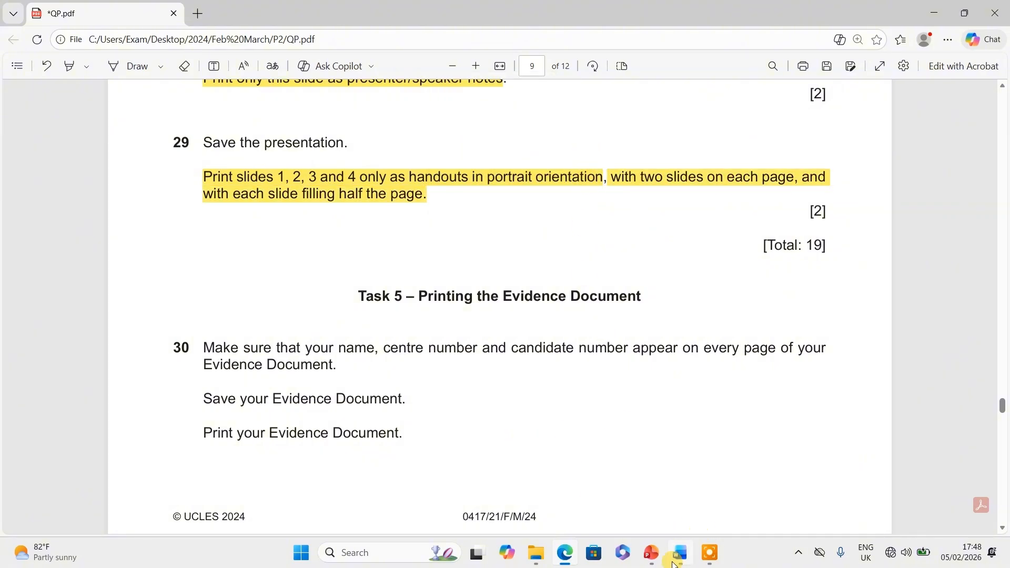
Step: Switch to PowerPoint and set up printing of slides 1-4 as handouts with 2 slides per page
{"action": "left_click", "coordinate": [651, 552]}
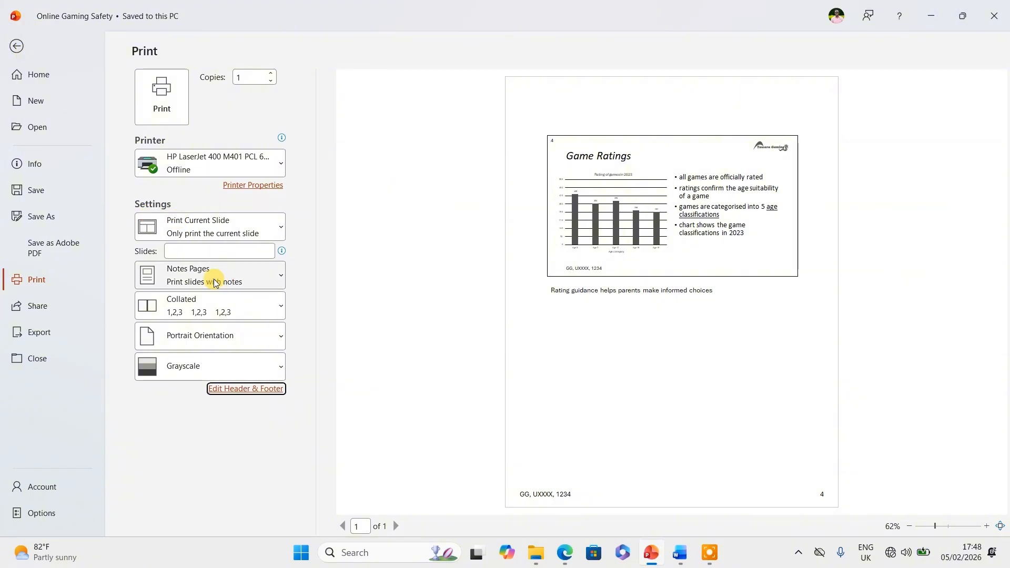
{"action": "left_click", "coordinate": [18, 47]}
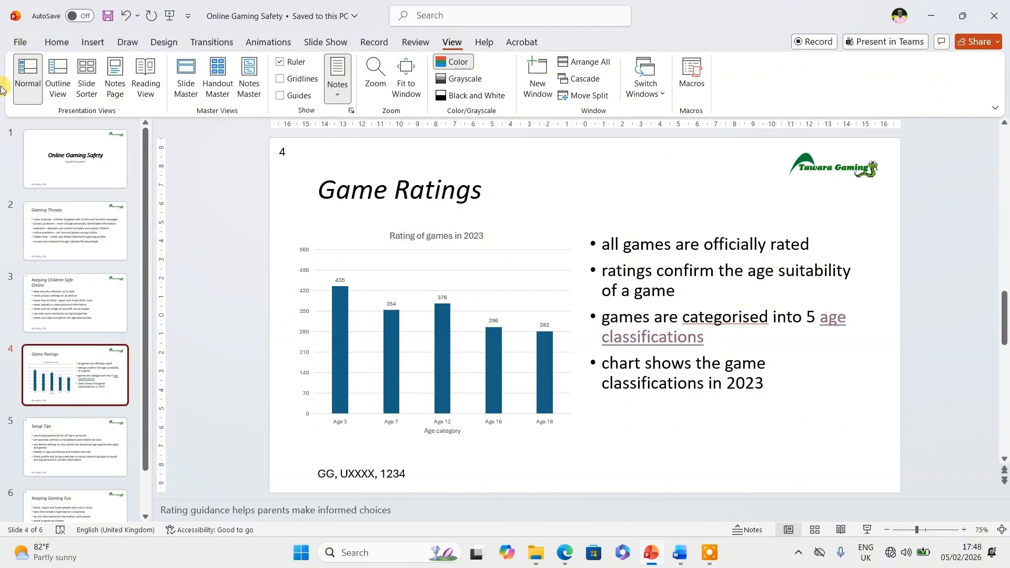
{"action": "left_click", "coordinate": [24, 43]}
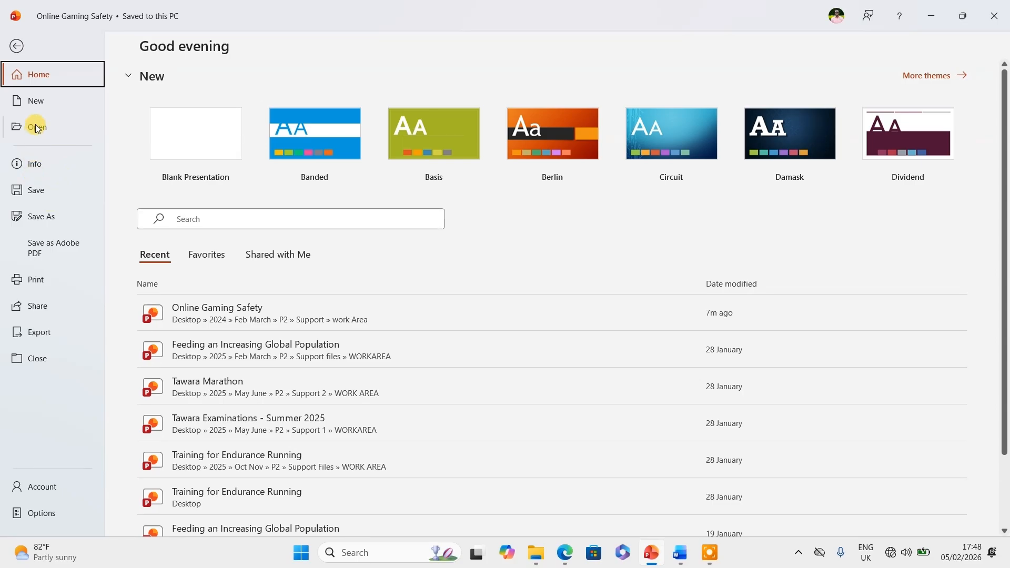
{"action": "left_click", "coordinate": [37, 279]}
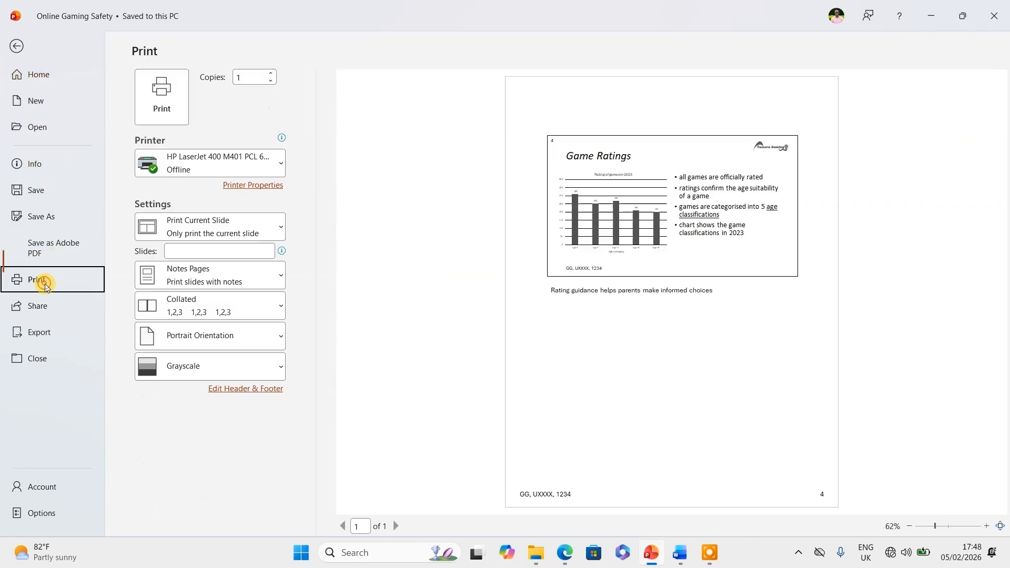
{"action": "left_click", "coordinate": [186, 235]}
{"action": "left_click", "coordinate": [185, 235]}
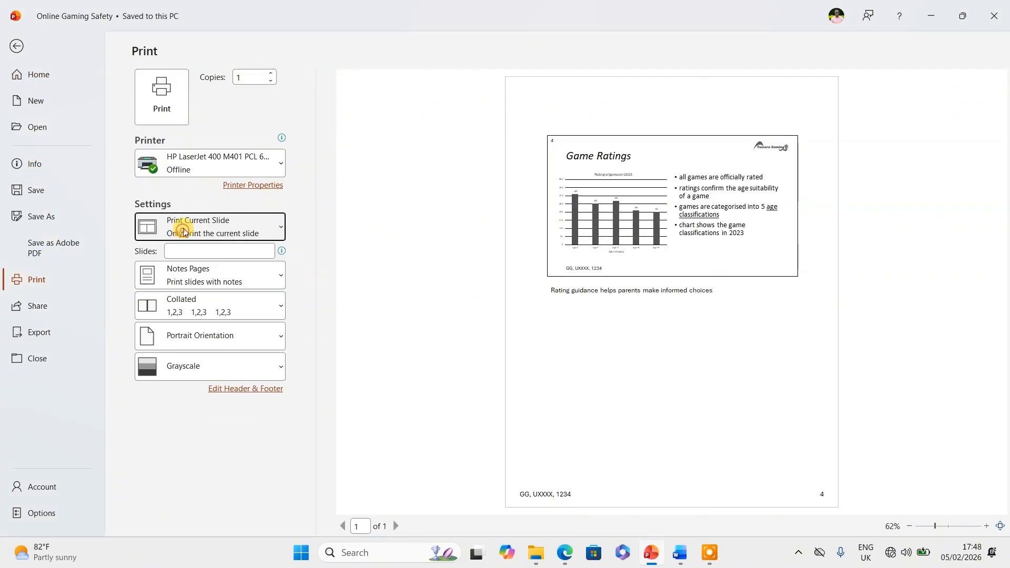
{"action": "left_click", "coordinate": [180, 250]}
{"action": "type", "text": "1-4"}
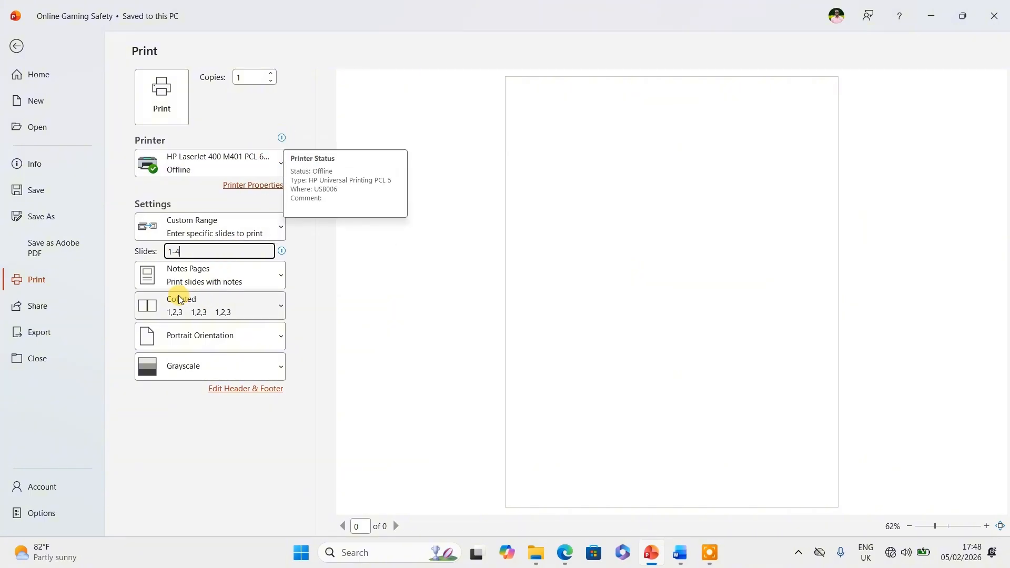
{"action": "left_click", "coordinate": [208, 280]}
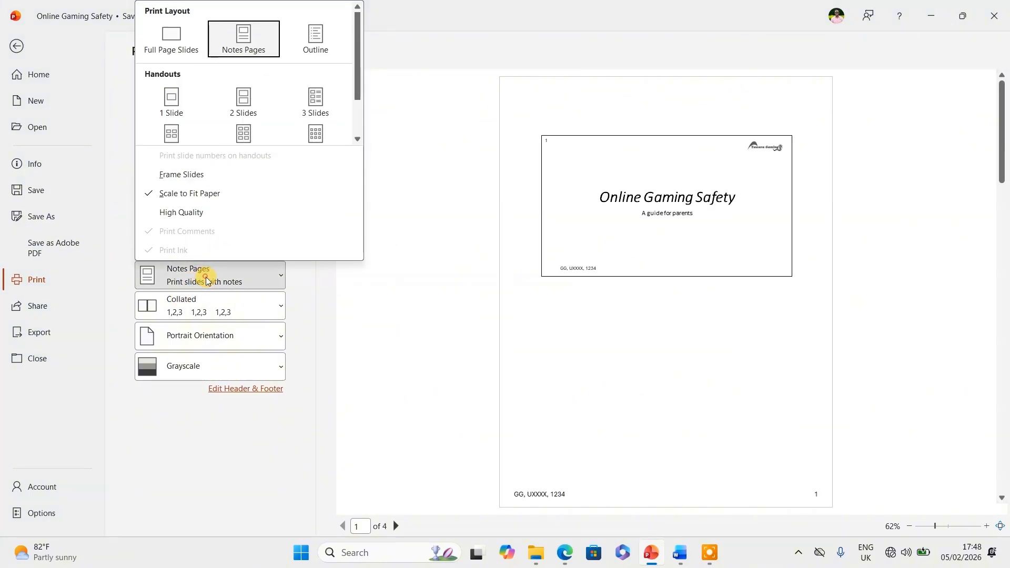
{"action": "left_click", "coordinate": [243, 101]}
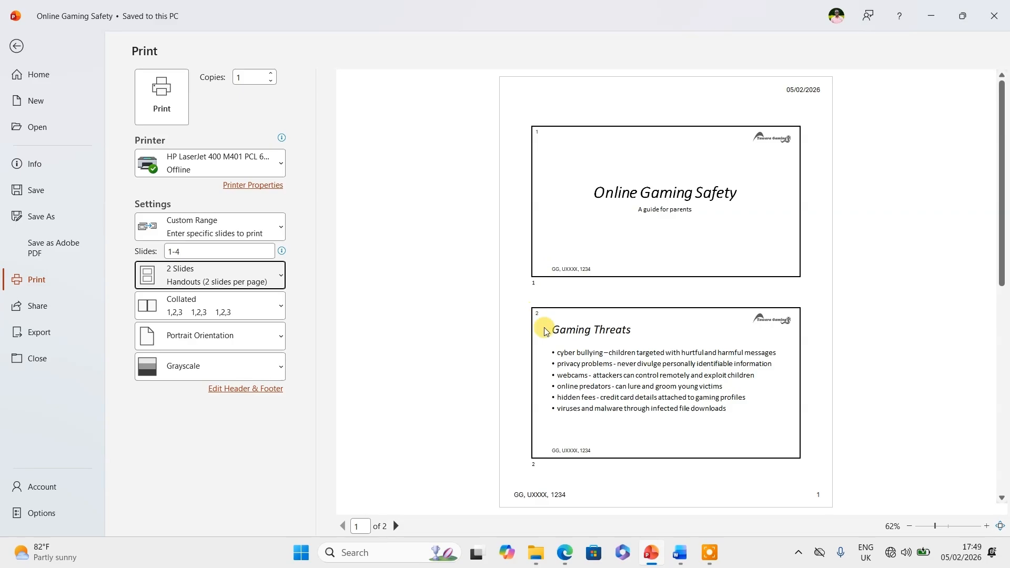
Step: Check the second handout page against question 29 in the question paper, then leave the print preview and look through the slides
{"action": "left_click", "coordinate": [396, 526]}
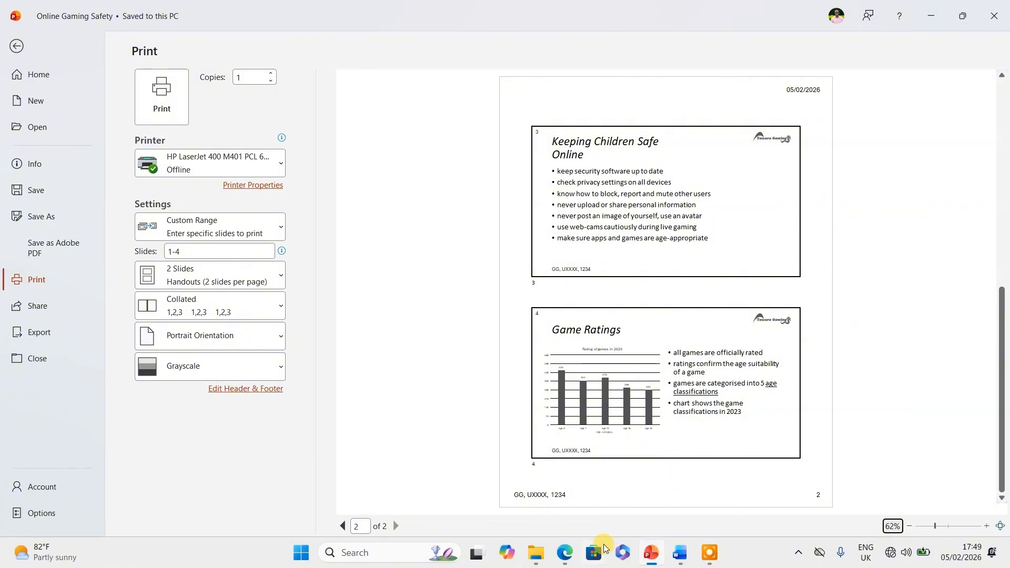
{"action": "left_click", "coordinate": [568, 555]}
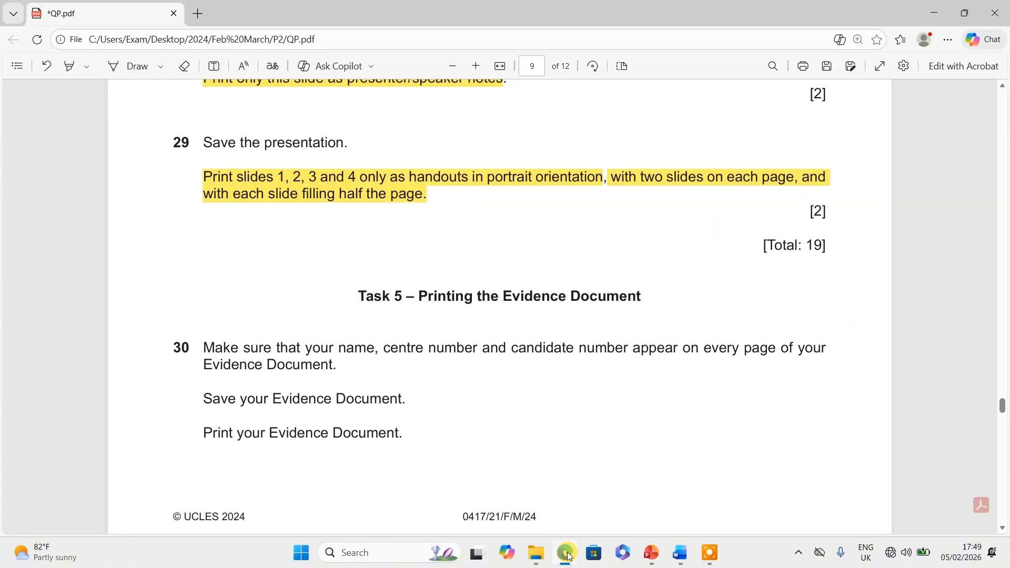
{"action": "left_click", "coordinate": [568, 555]}
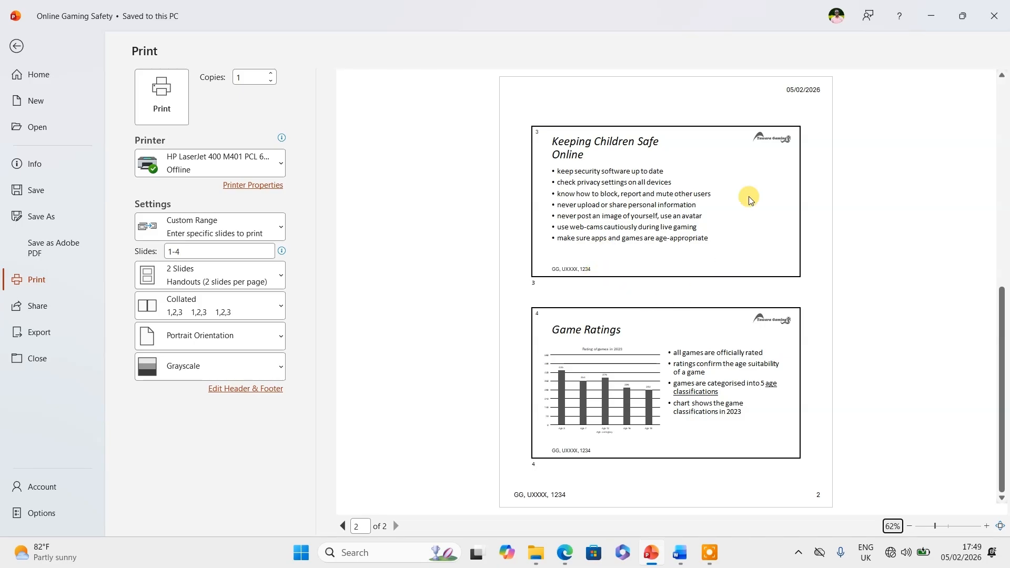
{"action": "left_click", "coordinate": [571, 559]}
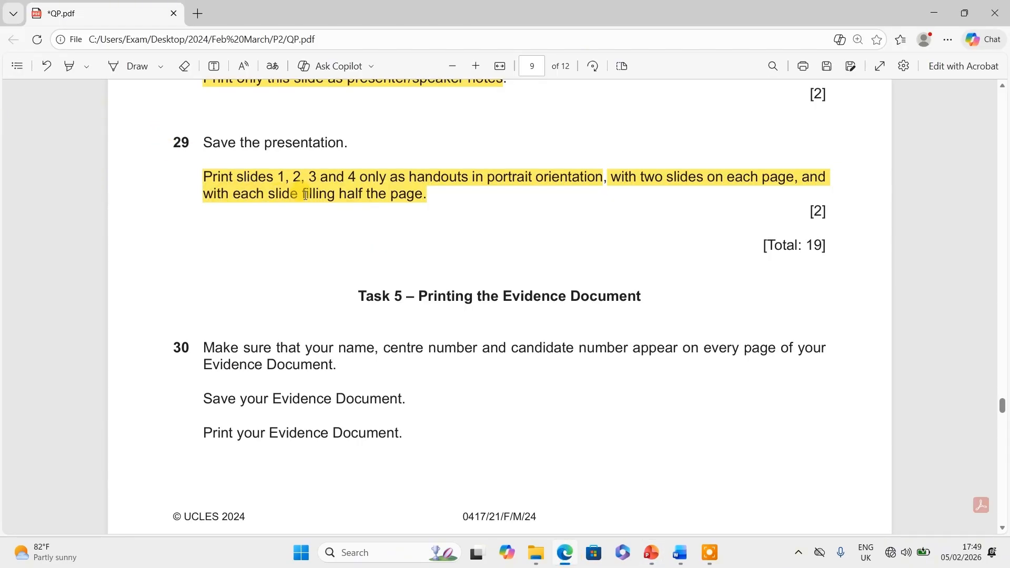
{"action": "left_click", "coordinate": [652, 556]}
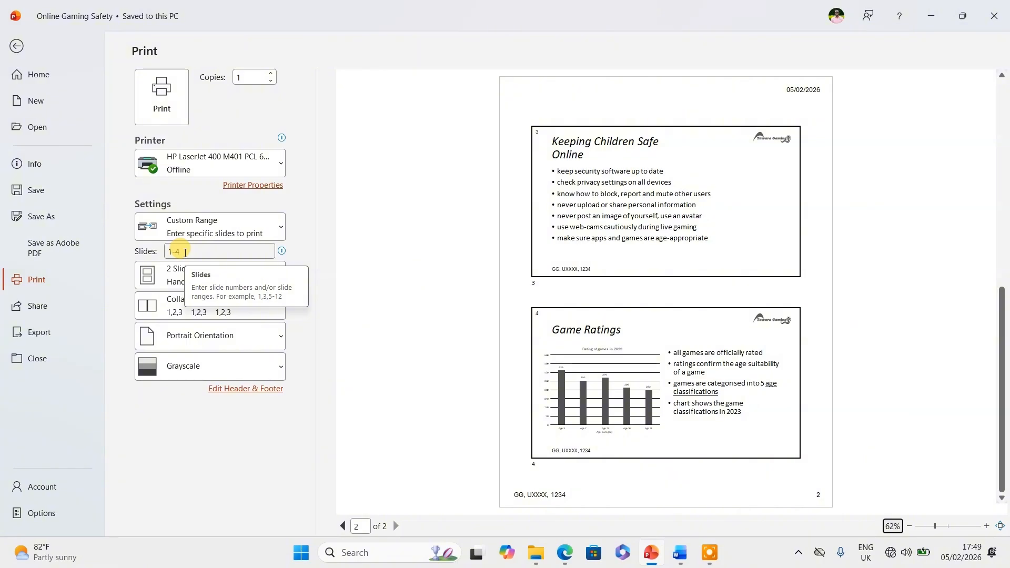
{"action": "left_click", "coordinate": [17, 49]}
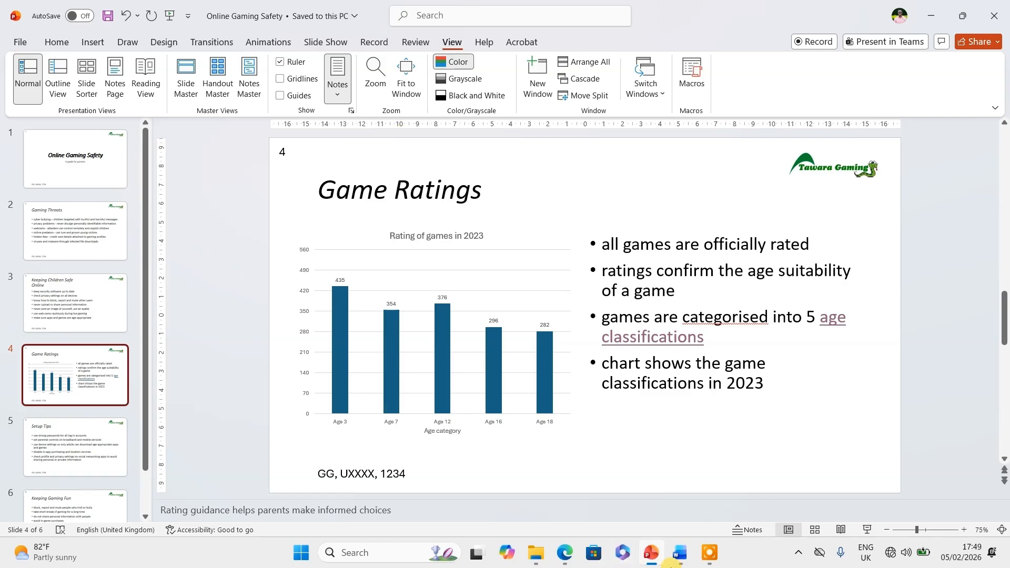
{"action": "scroll", "coordinate": [583, 402], "scroll_direction": "up", "scroll_amount": 3}
{"action": "scroll", "coordinate": [590, 394], "scroll_direction": "down", "scroll_amount": 5}
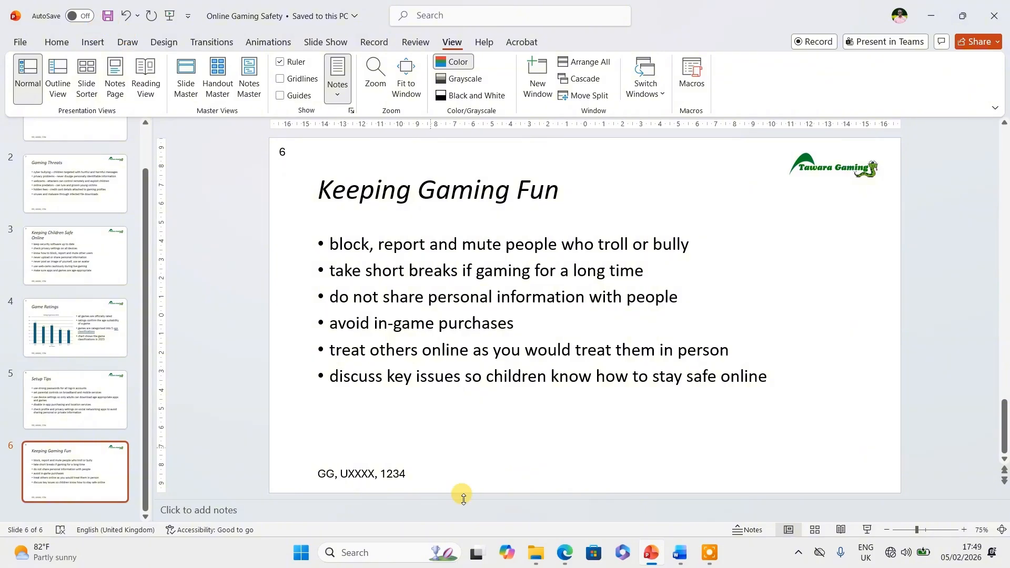
Step: Highlight "Save the presentation." in yellow in question 29 of the question paper and return to PowerPoint
{"action": "left_click", "coordinate": [564, 552]}
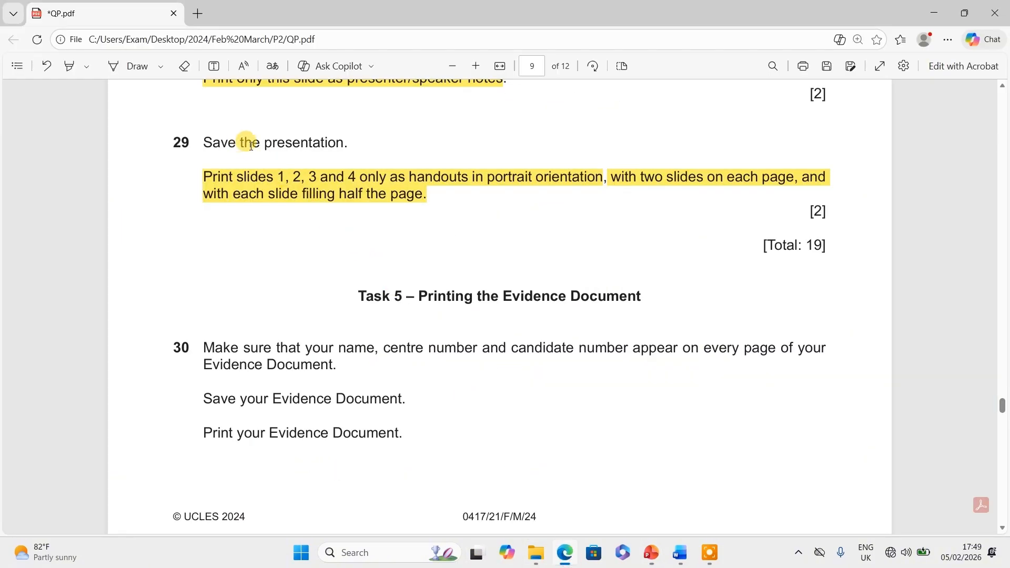
{"action": "left_click_drag", "start_coordinate": [197, 142], "coordinate": [345, 145]}
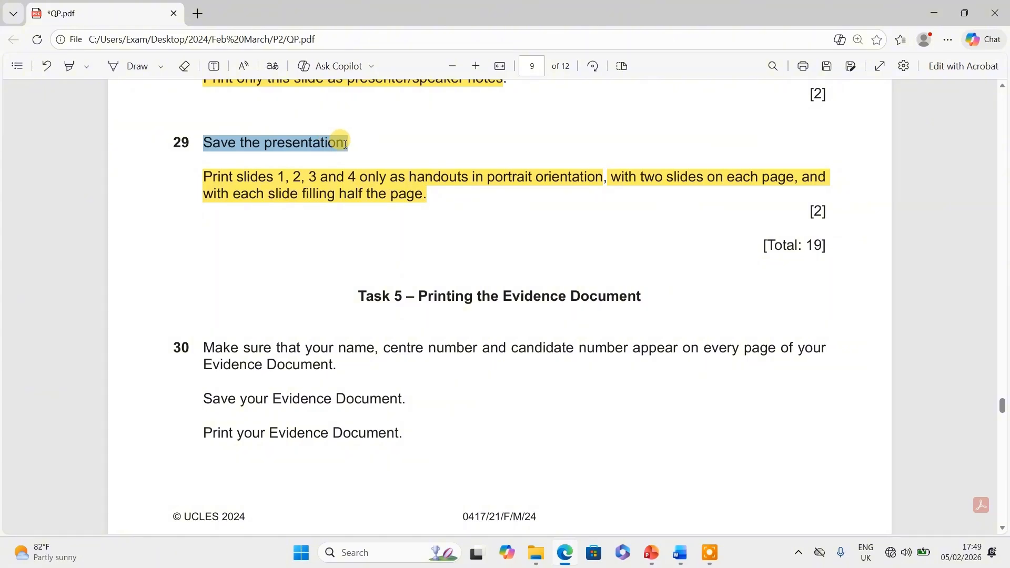
{"action": "mouse_move", "coordinate": [416, 104]}
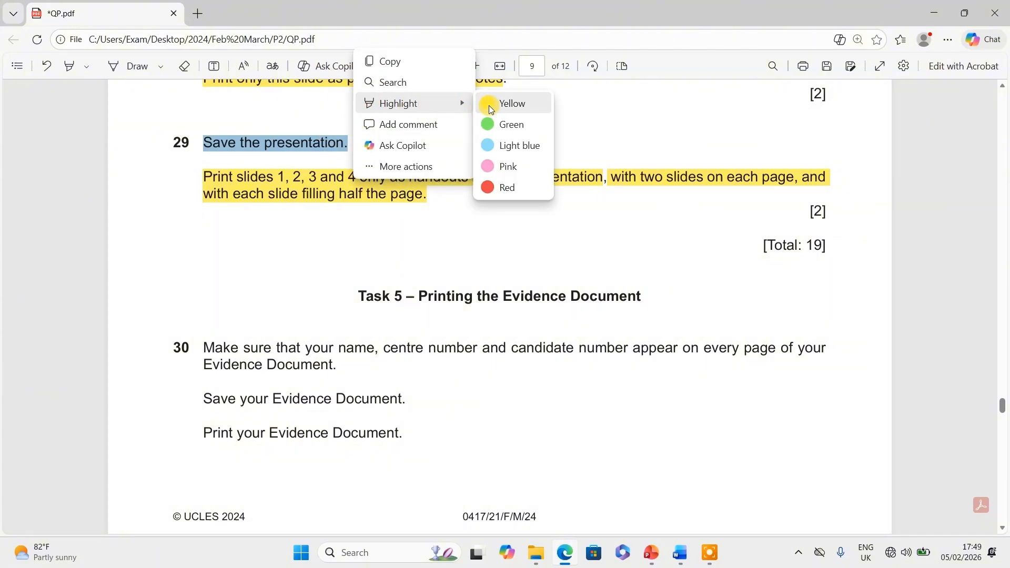
{"action": "left_click", "coordinate": [491, 108]}
{"action": "left_click", "coordinate": [651, 553]}
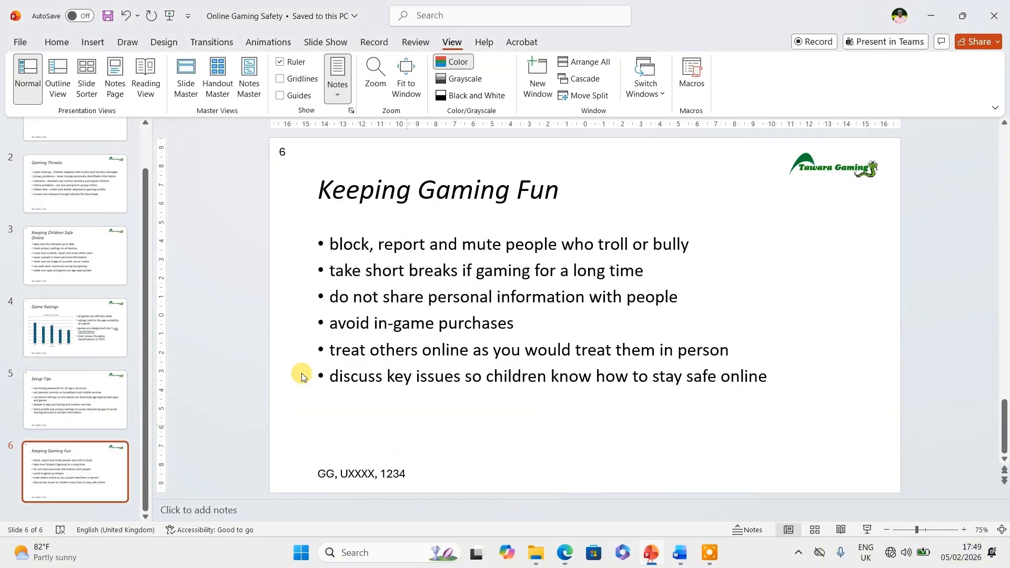
{"action": "left_click", "coordinate": [21, 41]}
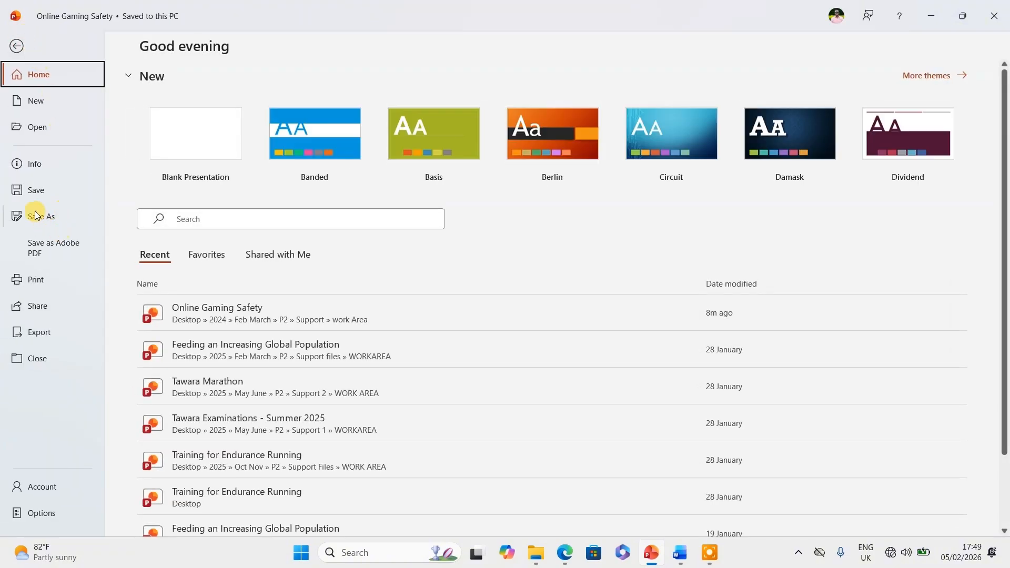
{"action": "left_click", "coordinate": [36, 215]}
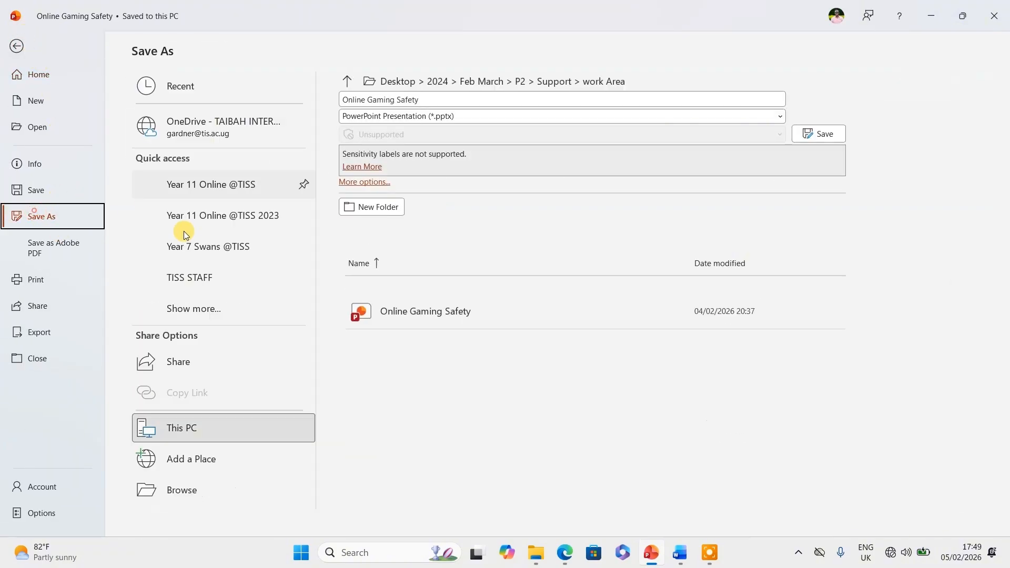
{"action": "left_click", "coordinate": [193, 494]}
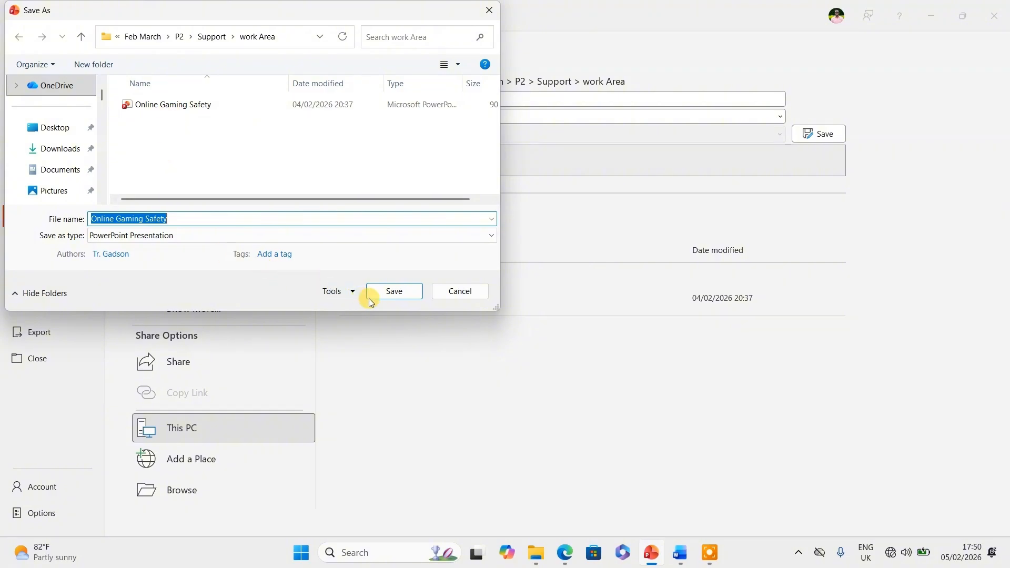
{"action": "left_click", "coordinate": [465, 298]}
{"action": "left_click", "coordinate": [17, 48]}
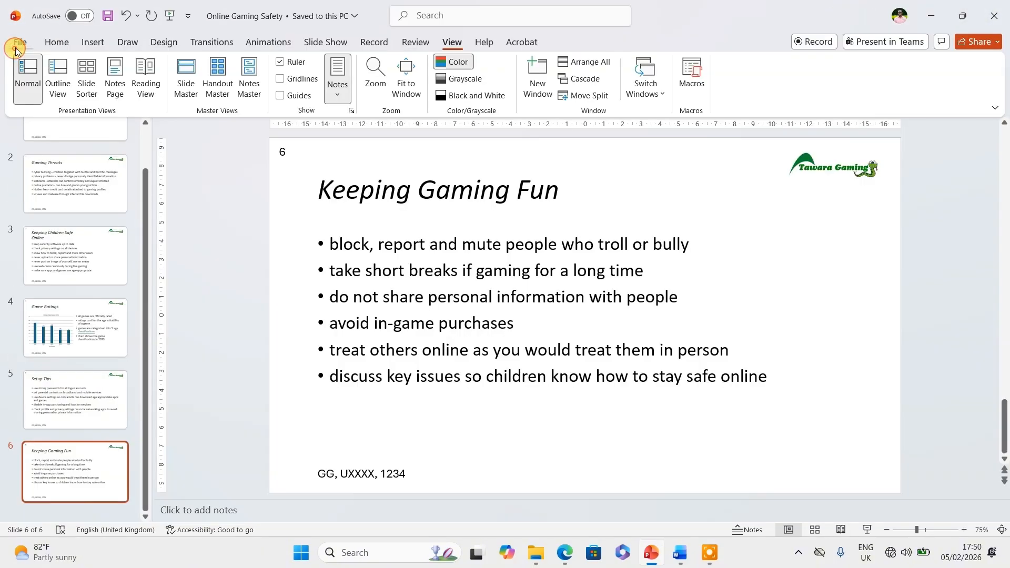
Step: Save the Online Gaming Safety presentation and show the work Area folder in File Explorer
{"action": "left_click", "coordinate": [110, 21]}
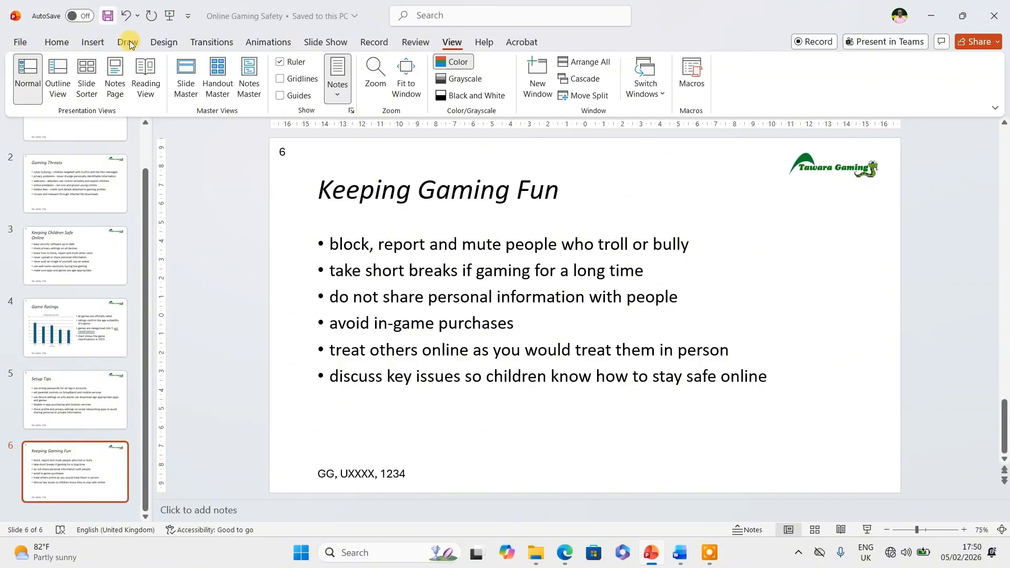
{"action": "left_click", "coordinate": [536, 553]}
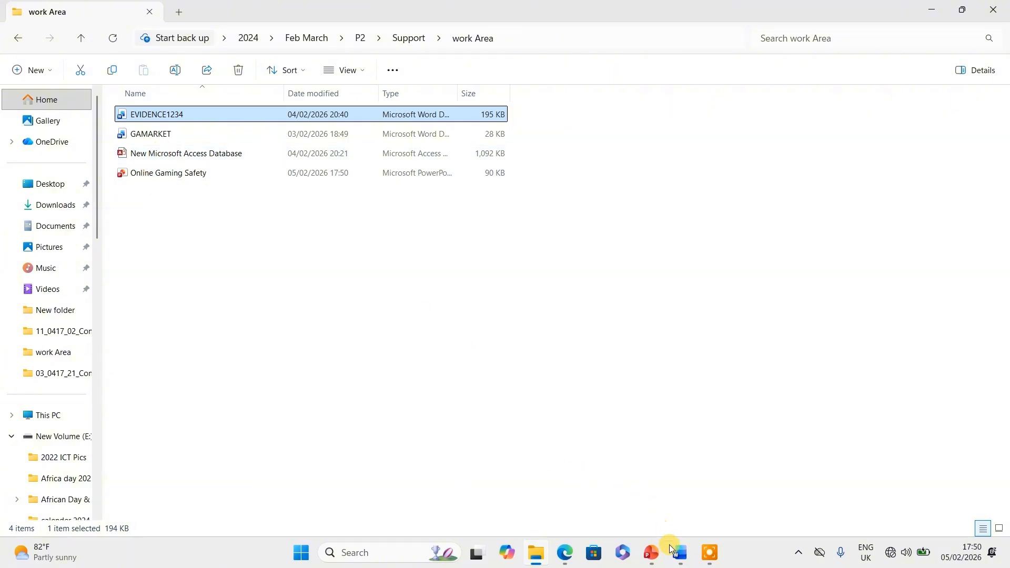
Step: Switch to the question paper in Edge and highlight all of question 30's instructions in yellow
{"action": "left_click", "coordinate": [564, 552]}
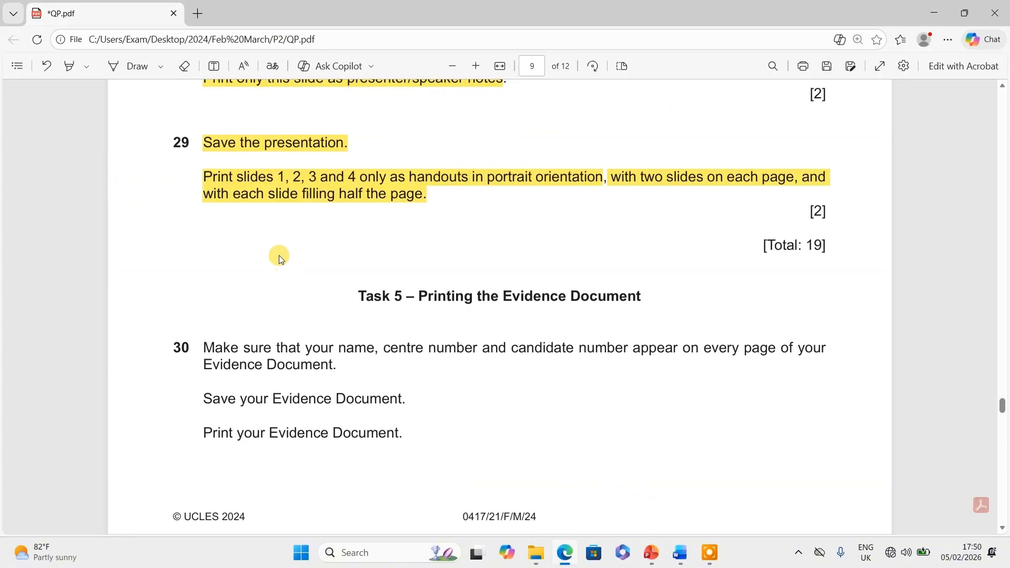
{"action": "scroll", "coordinate": [280, 257], "scroll_direction": "down", "scroll_amount": 3}
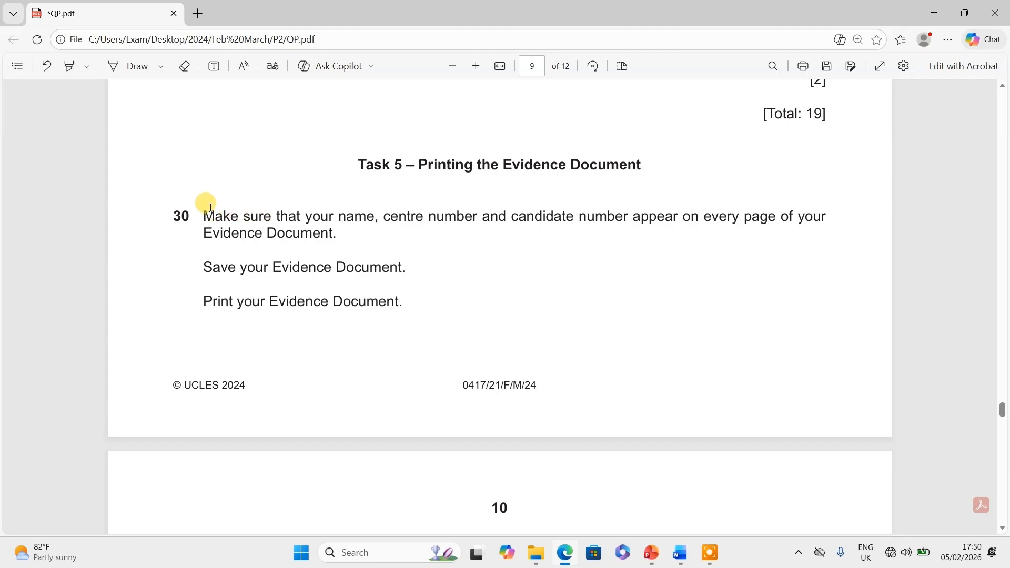
{"action": "left_click_drag", "start_coordinate": [201, 213], "coordinate": [404, 302]}
{"action": "mouse_move", "coordinate": [453, 235]}
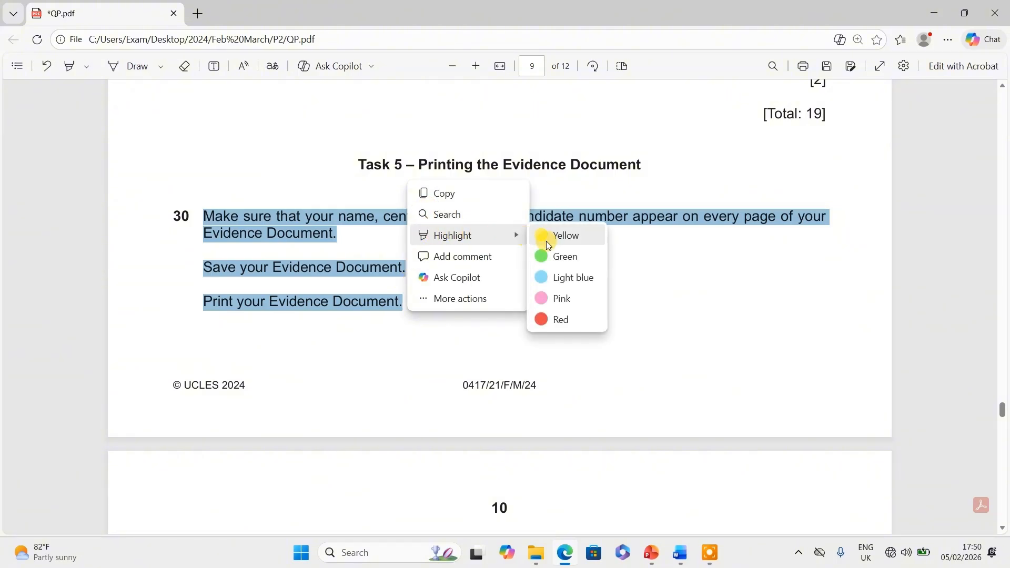
{"action": "left_click", "coordinate": [549, 245]}
{"action": "scroll", "coordinate": [422, 218], "scroll_direction": "down", "scroll_amount": 6}
{"action": "scroll", "coordinate": [429, 223], "scroll_direction": "up", "scroll_amount": 4}
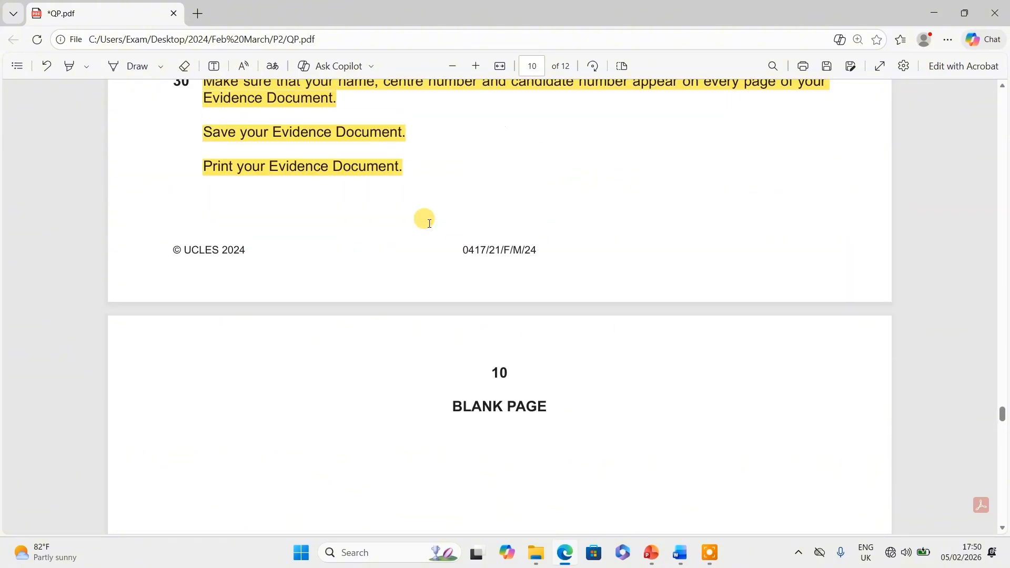
Step: Switch to the EVIDENCE1234 document in Word and check the candidate details header and the step evidence on every page
{"action": "left_click", "coordinate": [682, 563]}
{"action": "scroll", "coordinate": [394, 266], "scroll_direction": "up", "scroll_amount": 1}
{"action": "scroll", "coordinate": [397, 265], "scroll_direction": "down", "scroll_amount": 5}
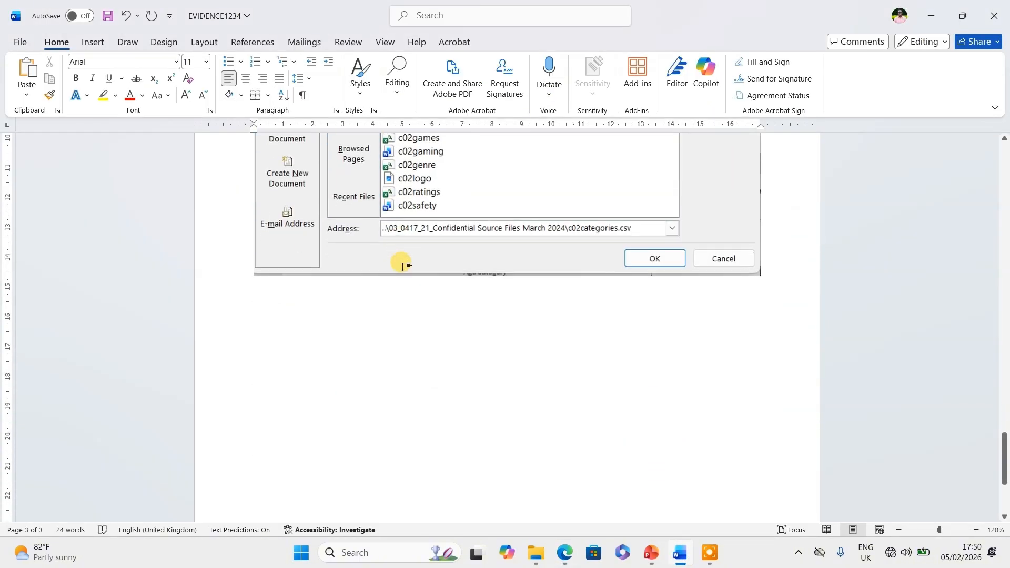
{"action": "scroll", "coordinate": [403, 267], "scroll_direction": "up", "scroll_amount": 4}
{"action": "scroll", "coordinate": [402, 267], "scroll_direction": "down", "scroll_amount": 6}
{"action": "scroll", "coordinate": [402, 267], "scroll_direction": "up", "scroll_amount": 2}
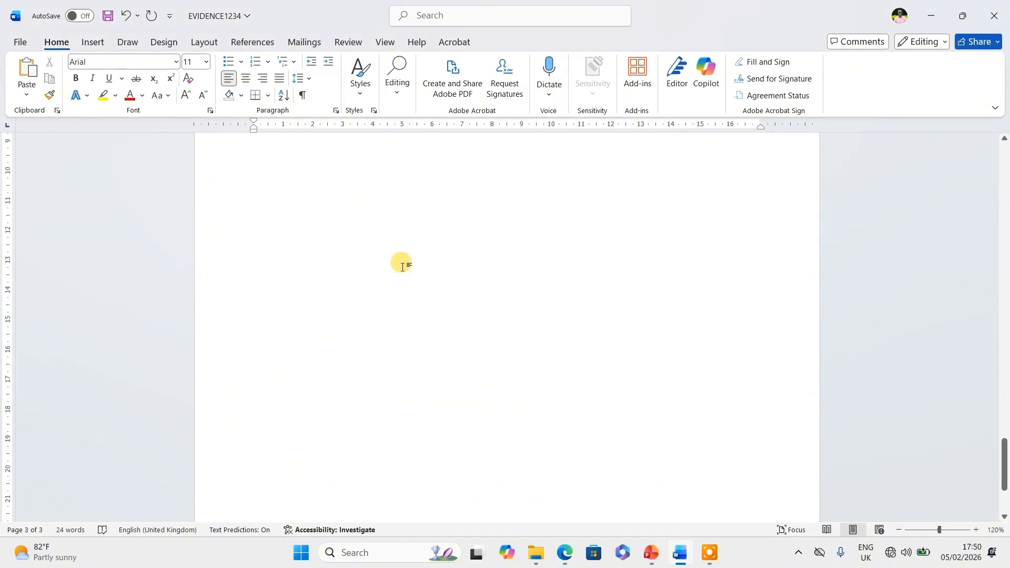
{"action": "scroll", "coordinate": [402, 267], "scroll_direction": "up", "scroll_amount": 10}
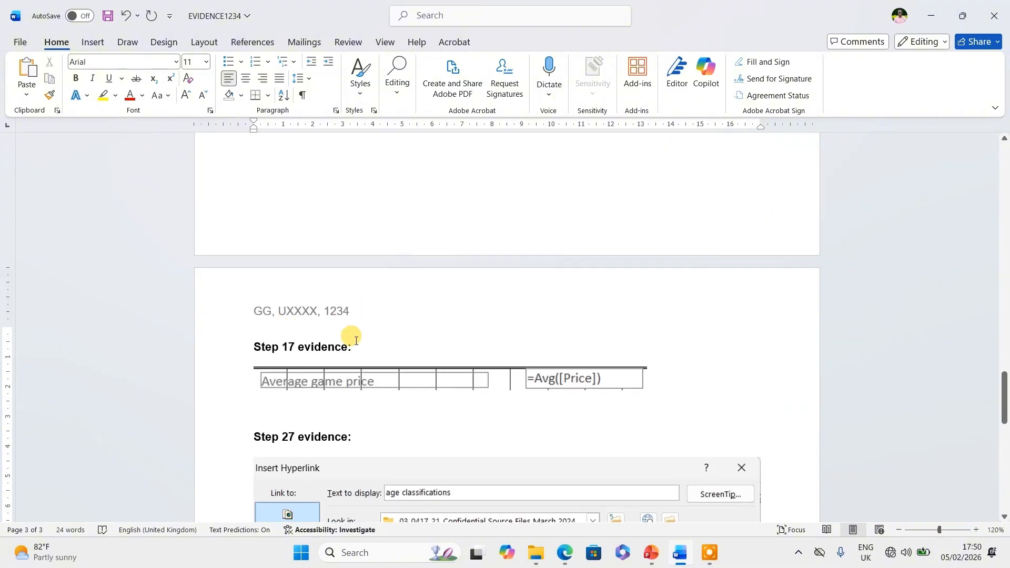
{"action": "scroll", "coordinate": [421, 336], "scroll_direction": "up", "scroll_amount": 6}
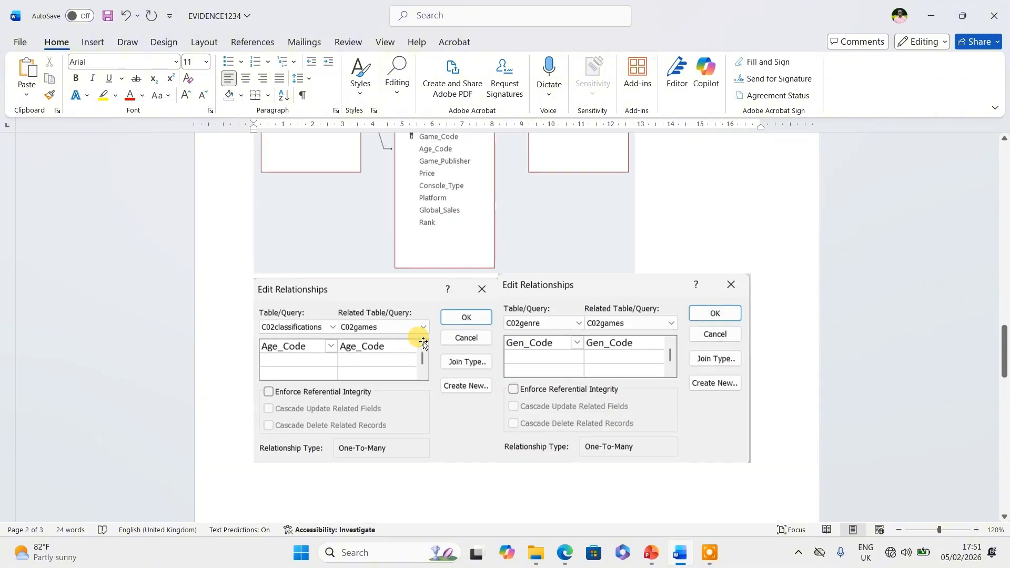
{"action": "scroll", "coordinate": [424, 344], "scroll_direction": "up", "scroll_amount": 10}
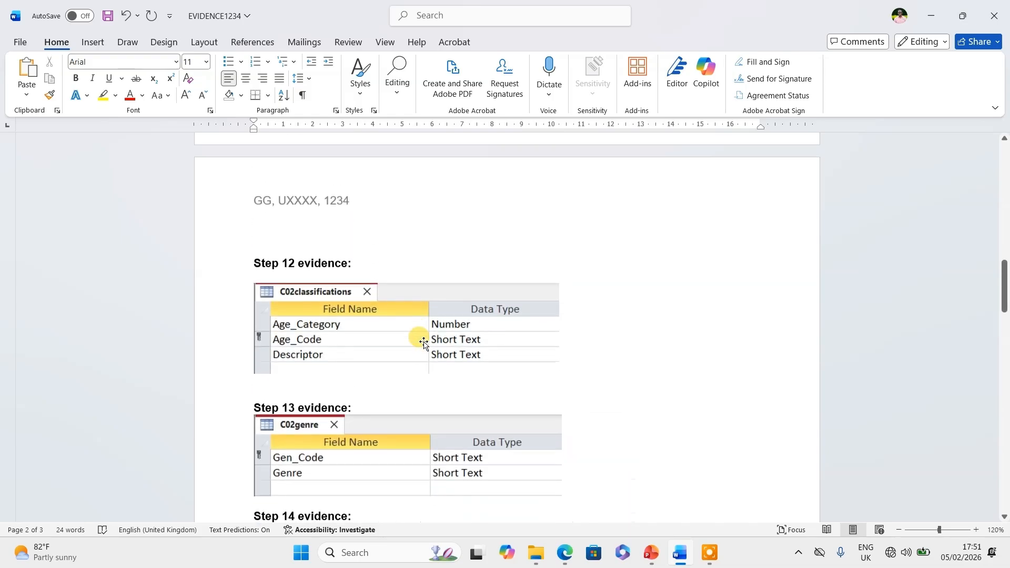
{"action": "scroll", "coordinate": [424, 344], "scroll_direction": "up", "scroll_amount": 10}
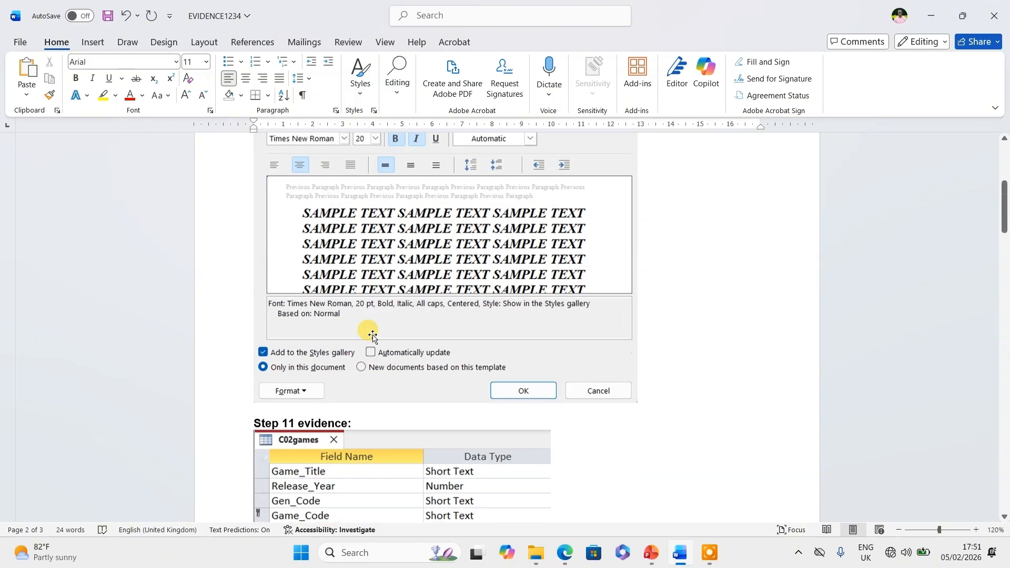
{"action": "scroll", "coordinate": [373, 337], "scroll_direction": "up", "scroll_amount": 6}
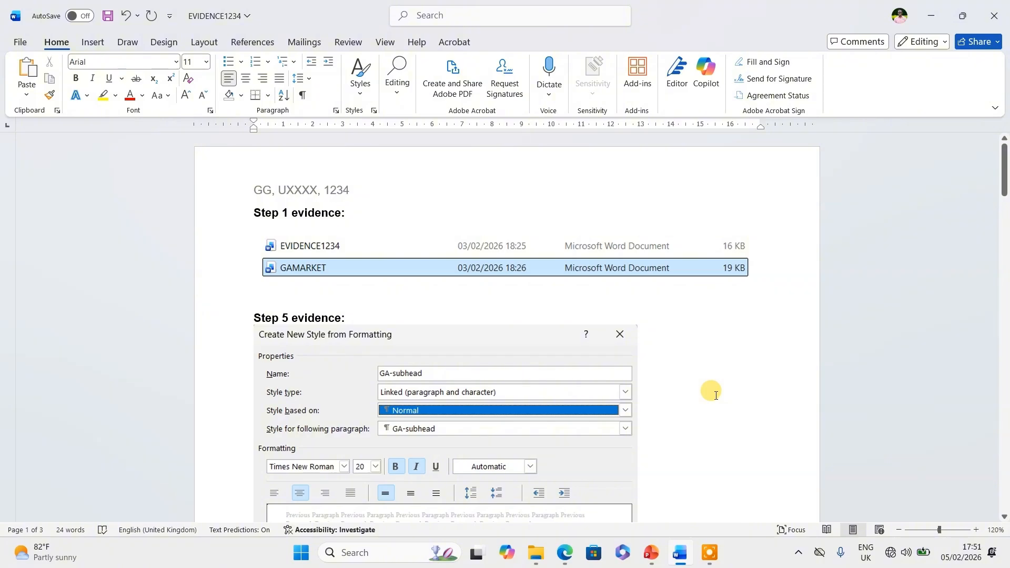
Step: Preview all pages of the Evidence Document for printing, then leave the print preview
{"action": "key", "text": "ctrl+p"}
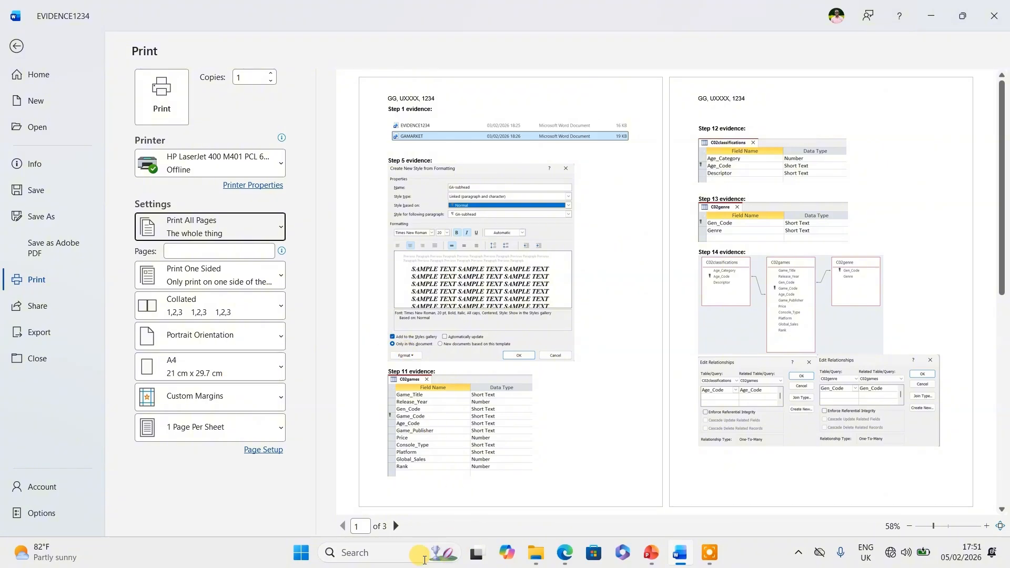
{"action": "left_click", "coordinate": [397, 526]}
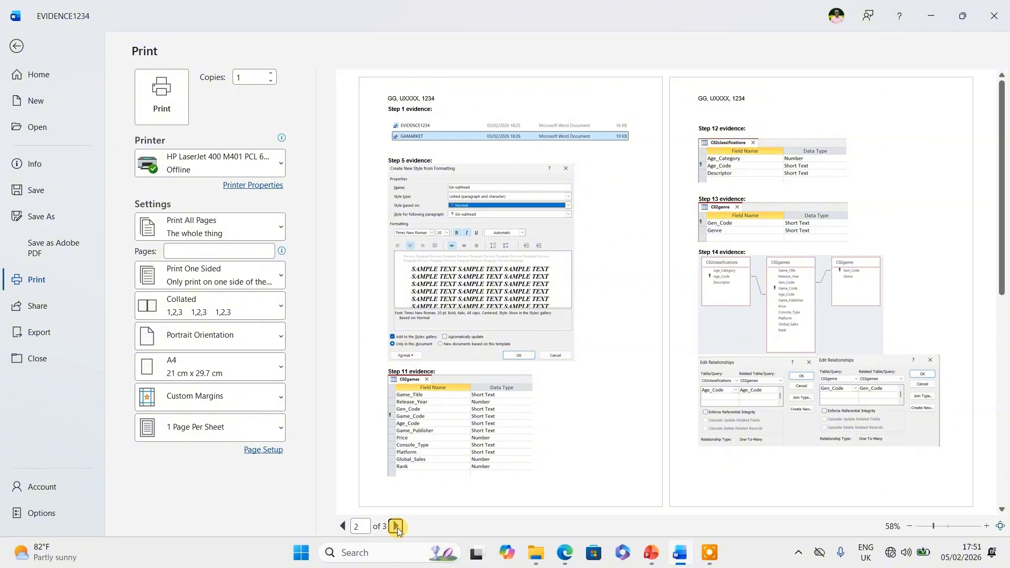
{"action": "left_click", "coordinate": [397, 526]}
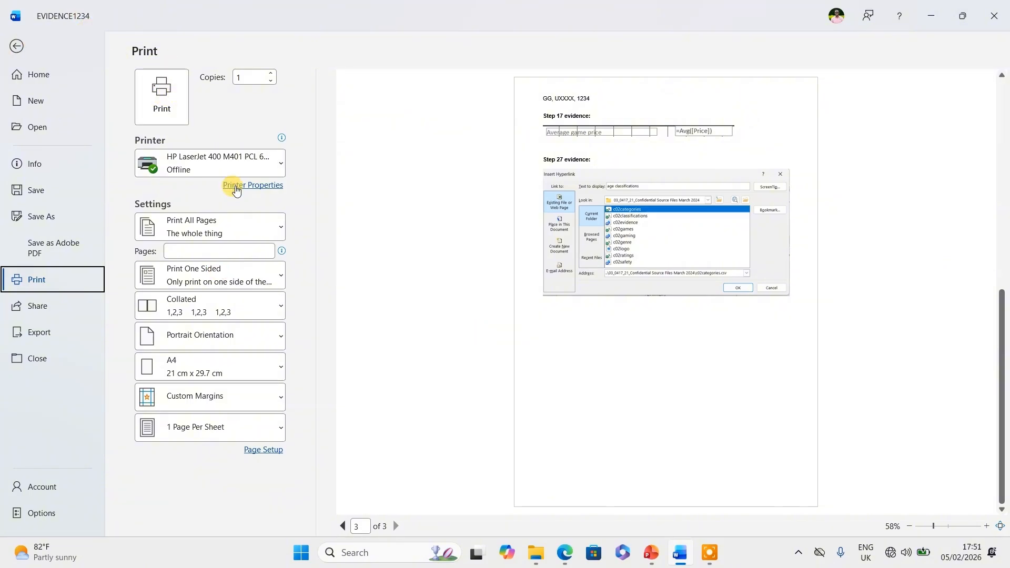
{"action": "left_click", "coordinate": [17, 46]}
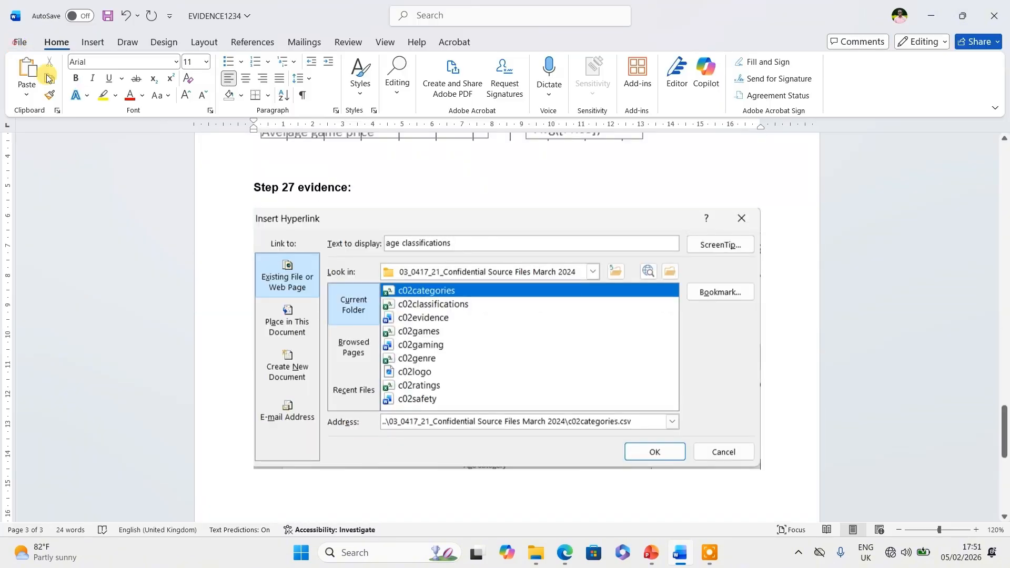
Step: Save the EVIDENCE1234 document and close it
{"action": "scroll", "coordinate": [665, 378], "scroll_direction": "down", "scroll_amount": 1}
{"action": "left_click", "coordinate": [108, 16]}
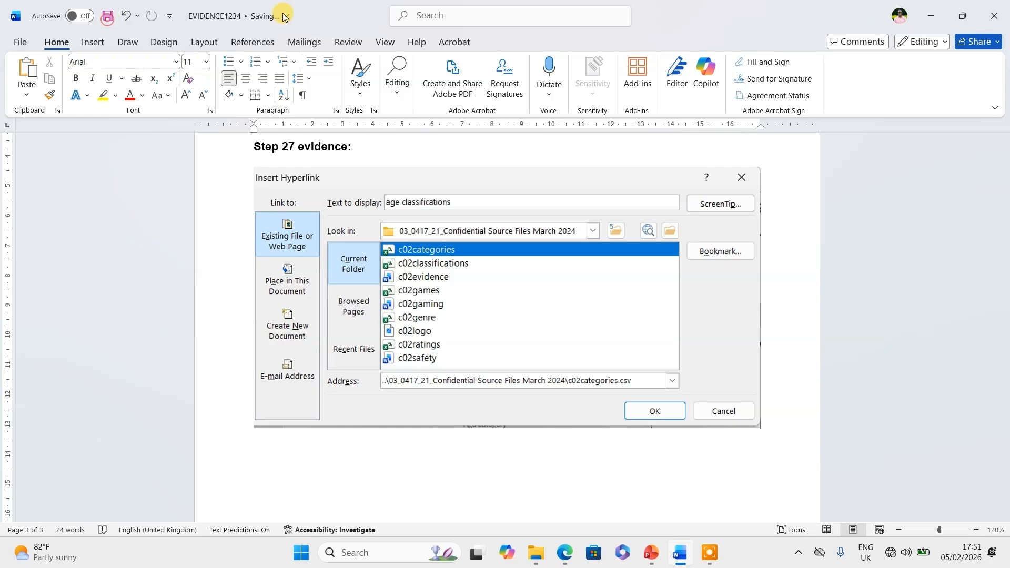
{"action": "left_click", "coordinate": [992, 28]}
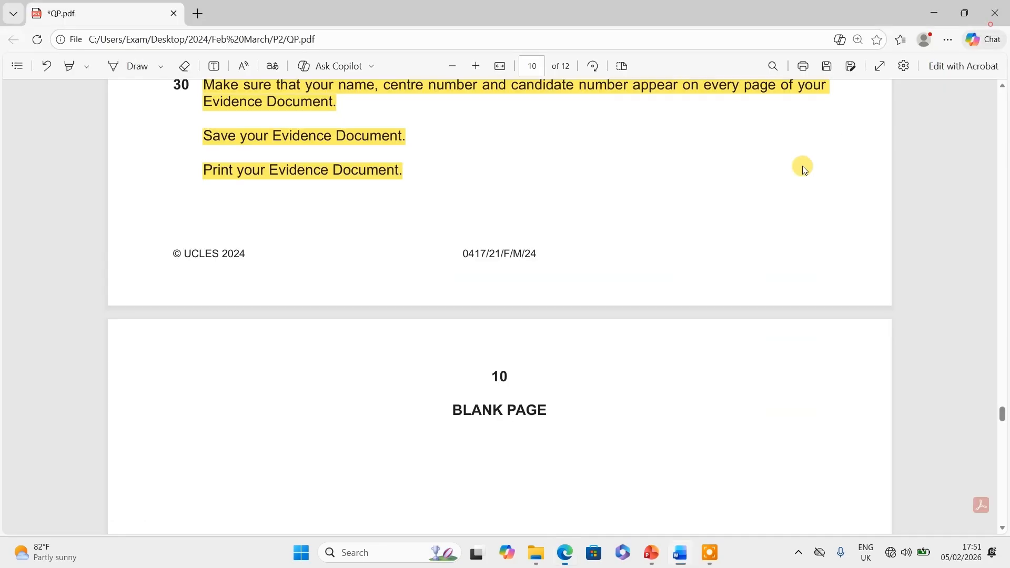
Step: Go back to the first page of the question paper
{"action": "scroll", "coordinate": [597, 194], "scroll_direction": "up", "scroll_amount": 10}
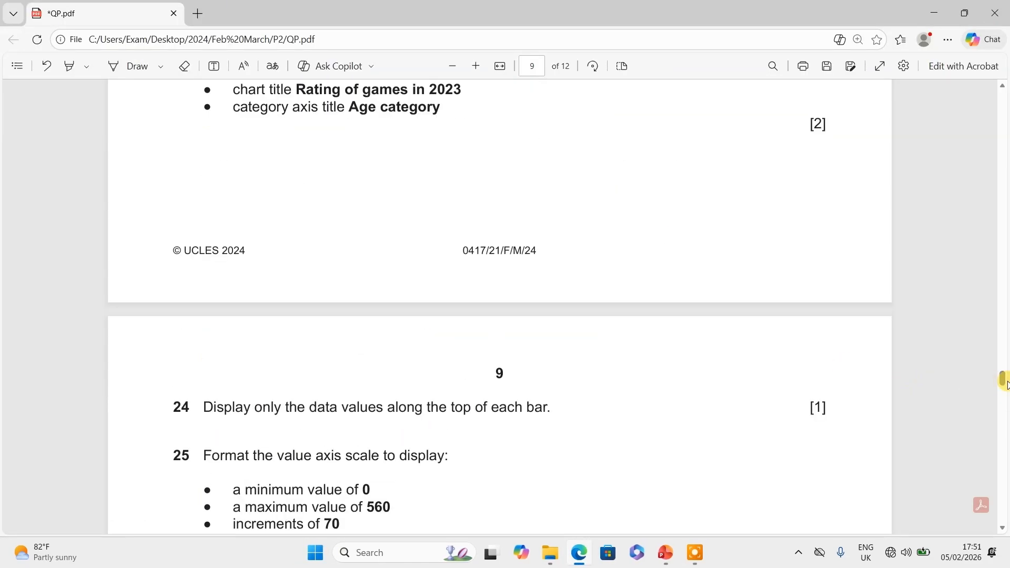
{"action": "left_click_drag", "start_coordinate": [1003, 378], "coordinate": [1007, 80]}
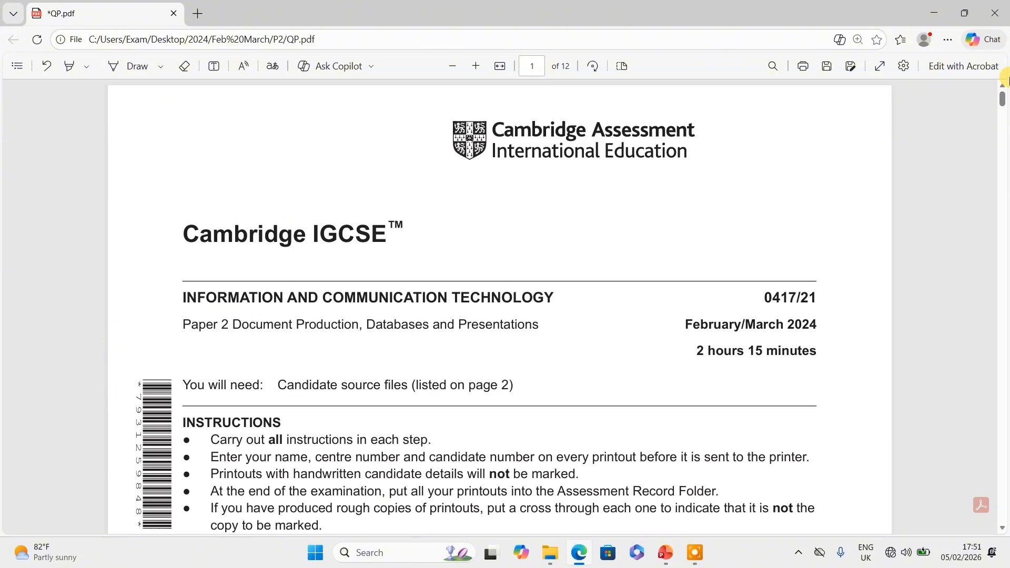